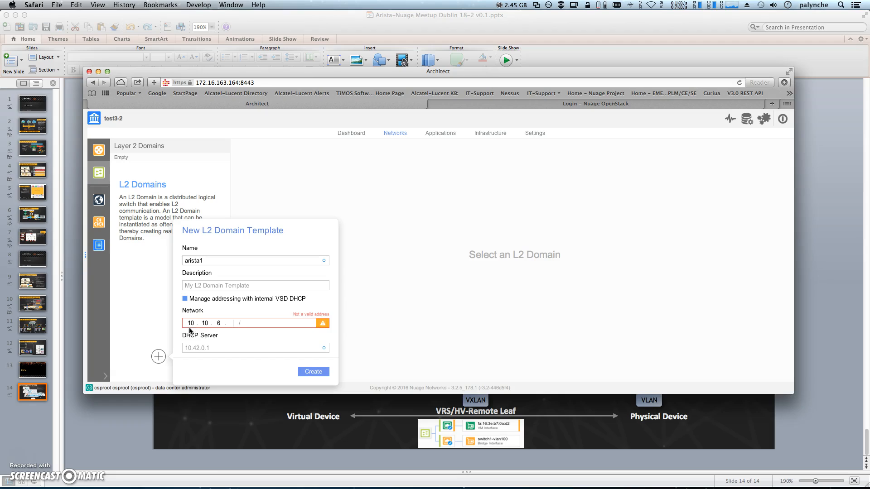
# Complete the arista1 L2 domain template's network address as 10.10.6.0/24 and create the template
pyautogui.write('0')
pyautogui.press('Tab')
pyautogui.press('Tab')
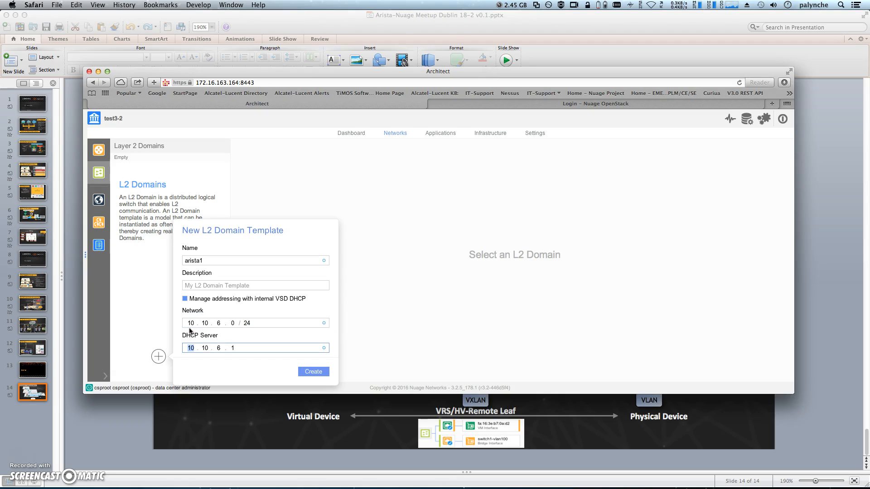
pyautogui.click(318, 376)
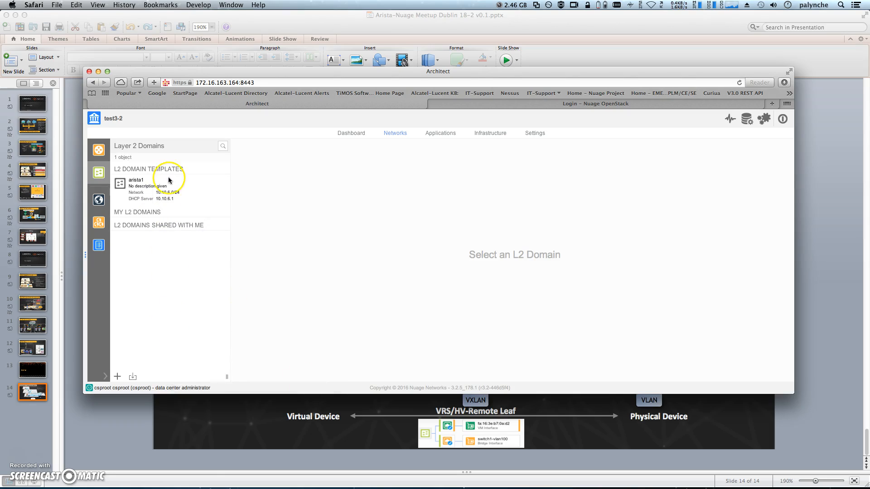
# Instantiate an L2 domain named arista1 from the arista1 template
pyautogui.click(176, 186)
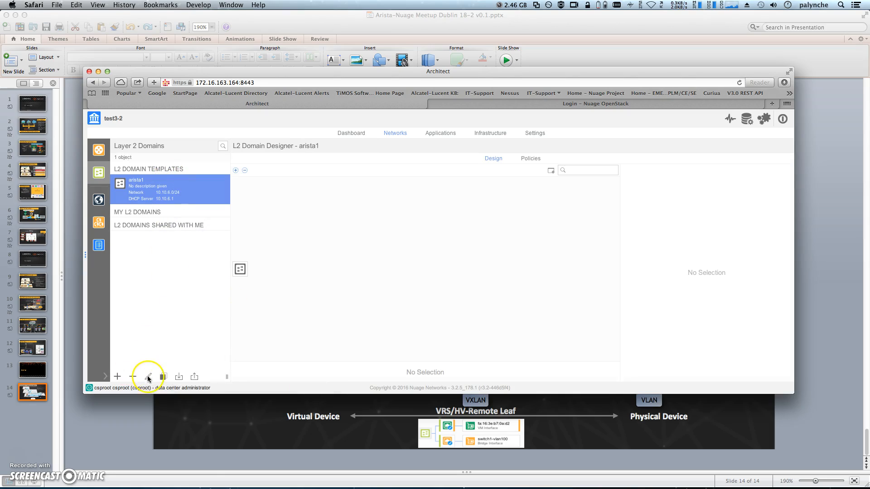
pyautogui.click(179, 377)
pyautogui.click(199, 322)
pyautogui.write('arista')
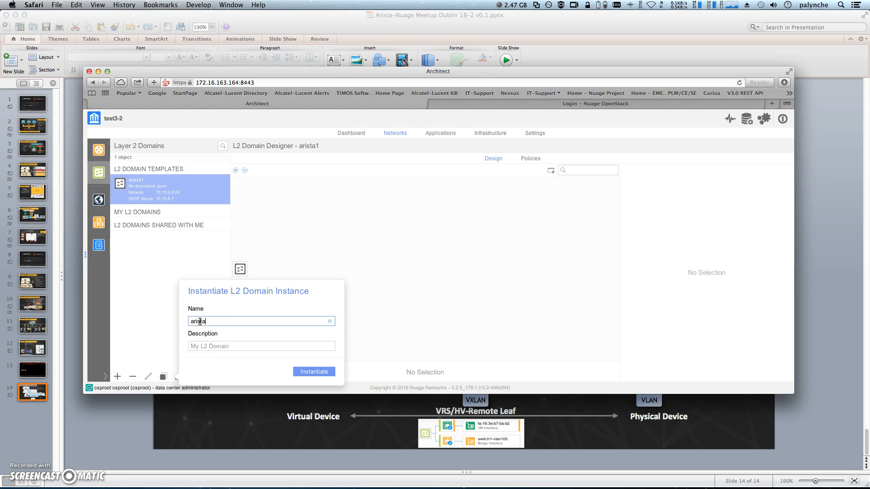
pyautogui.click(296, 372)
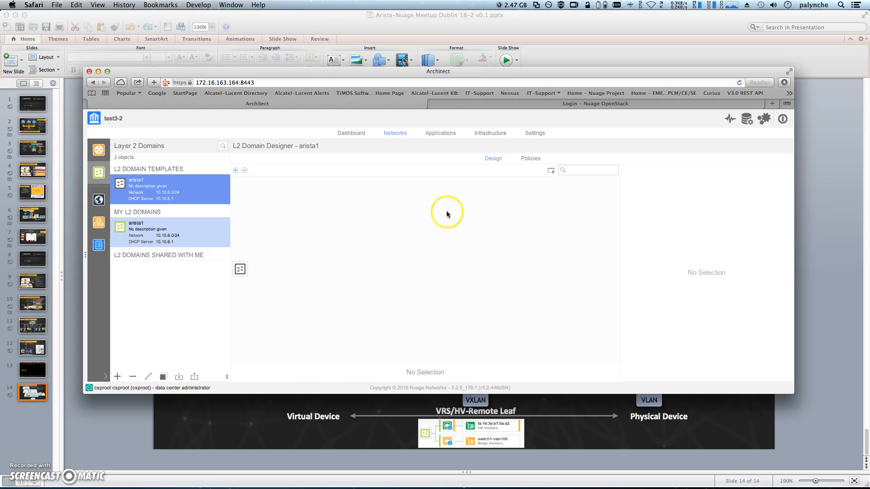
# Review VLAN 100 on port switch2::Ethernet1 of gateway 1.1.1.184 in the platform configuration, and return to the L2 domains
pyautogui.click(746, 119)
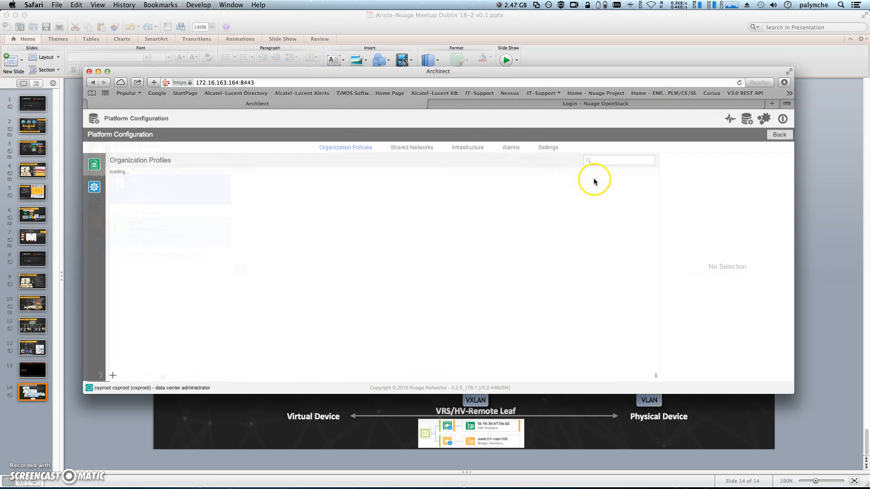
pyautogui.click(460, 149)
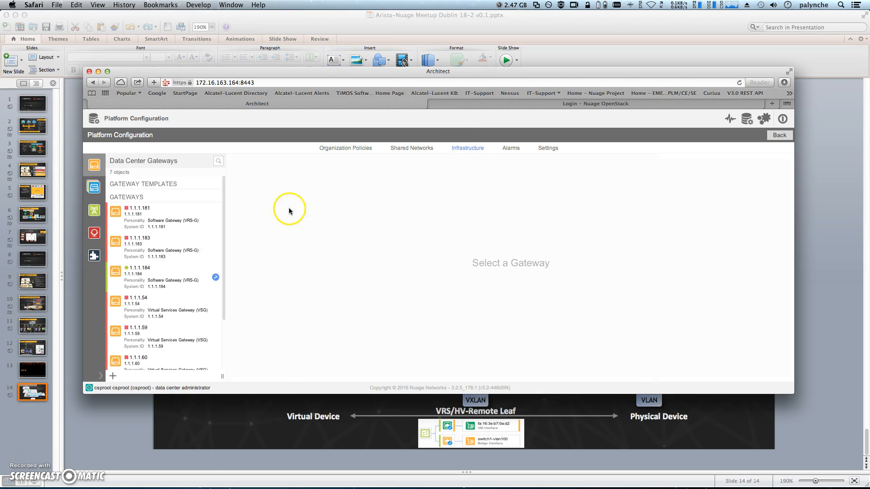
pyautogui.click(171, 268)
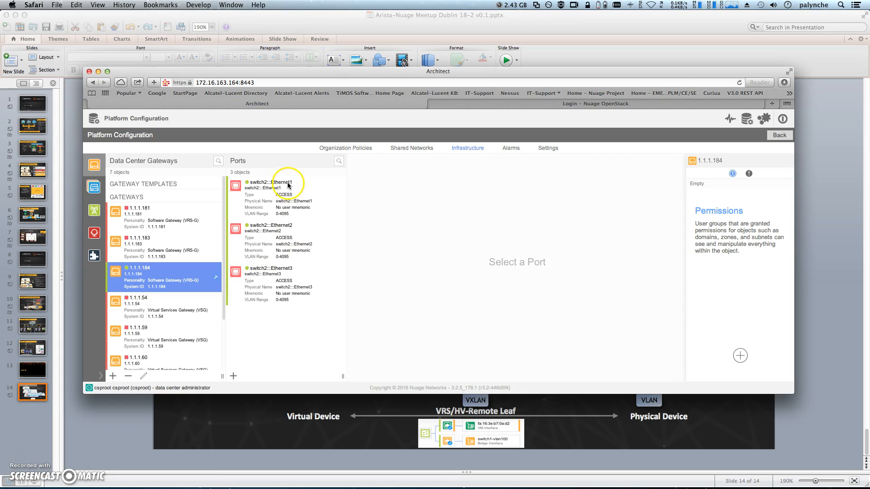
pyautogui.click(307, 188)
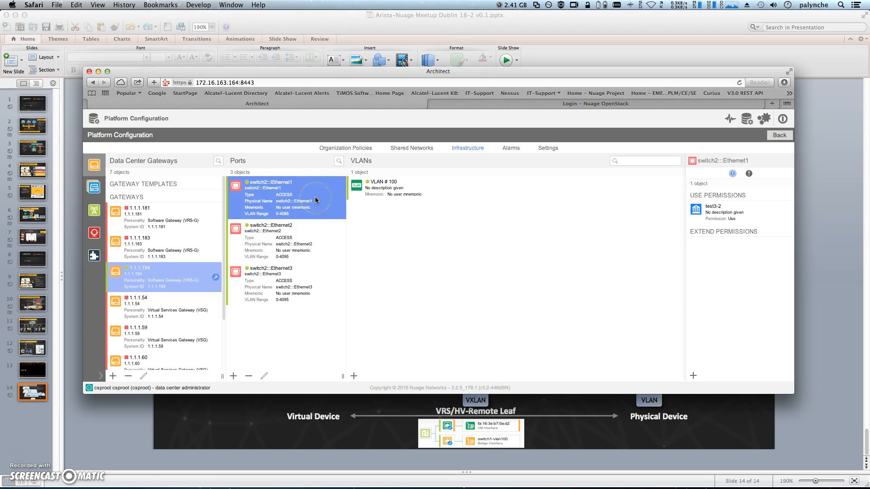
pyautogui.click(402, 196)
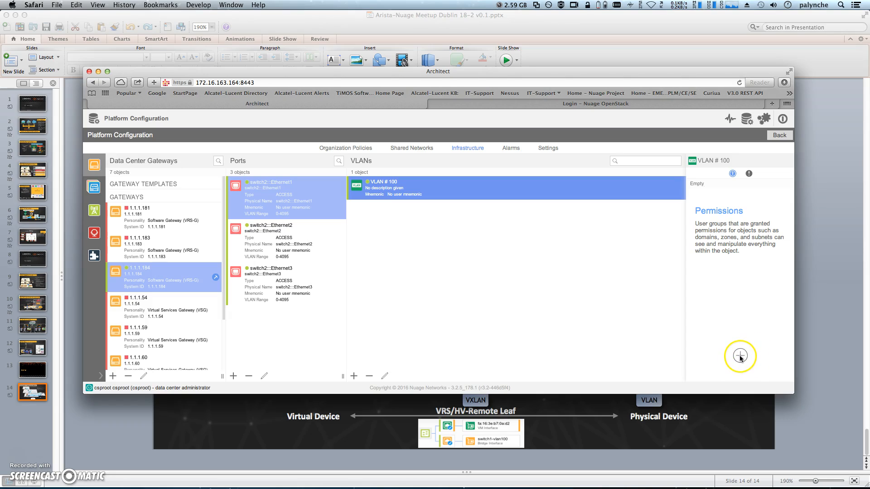
pyautogui.click(778, 137)
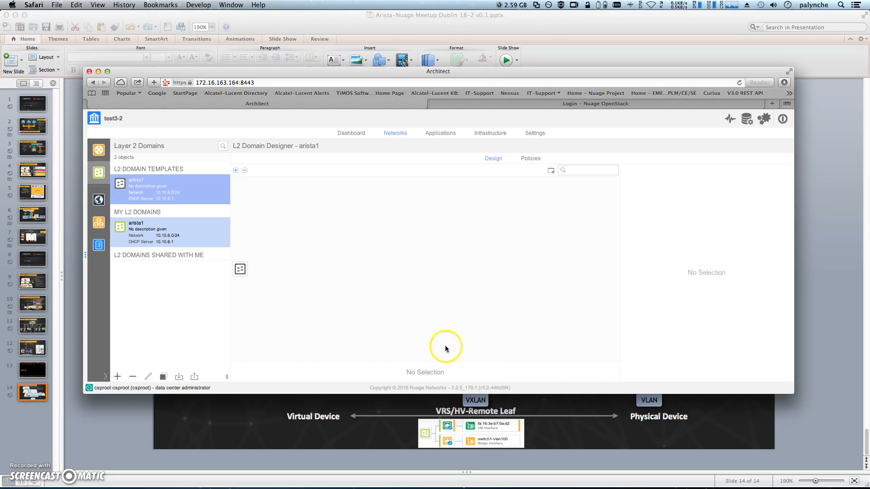
# Add a Bridge VPort to the arista1 L2 domain instance and assign data center gateway 1.1.1.184 to it
pyautogui.click(244, 268)
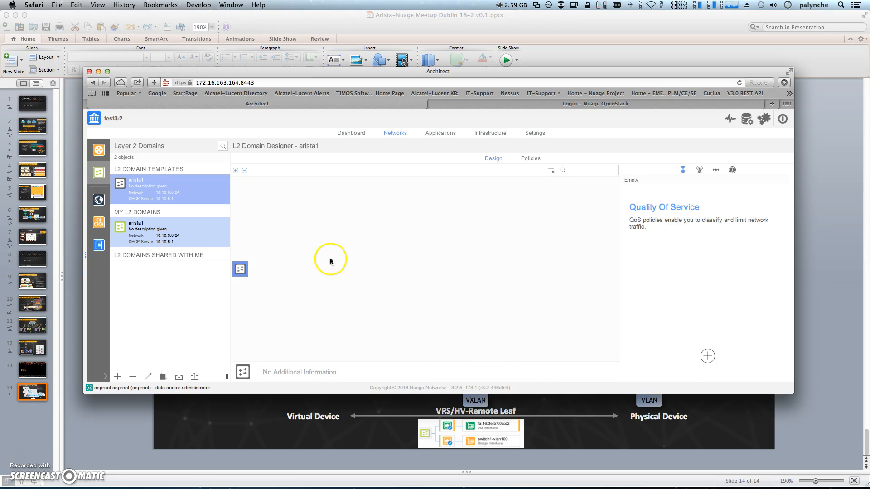
pyautogui.click(157, 236)
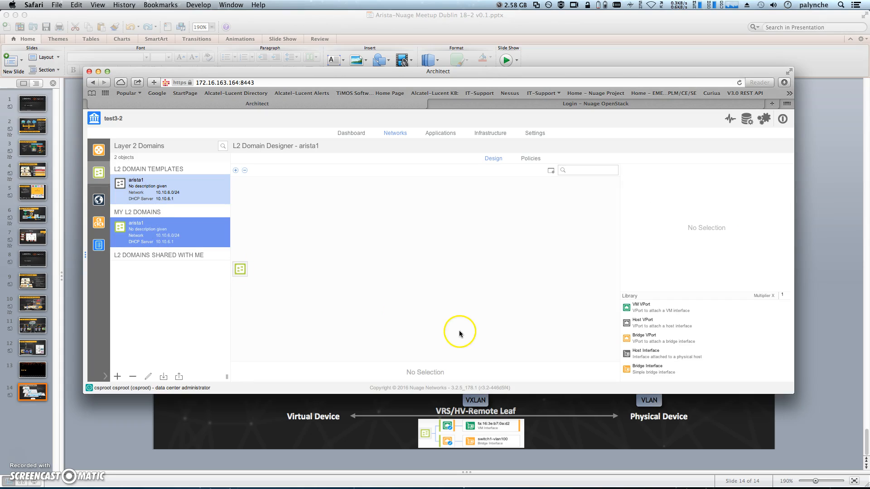
pyautogui.moveTo(646, 335); pyautogui.dragTo(241, 265)
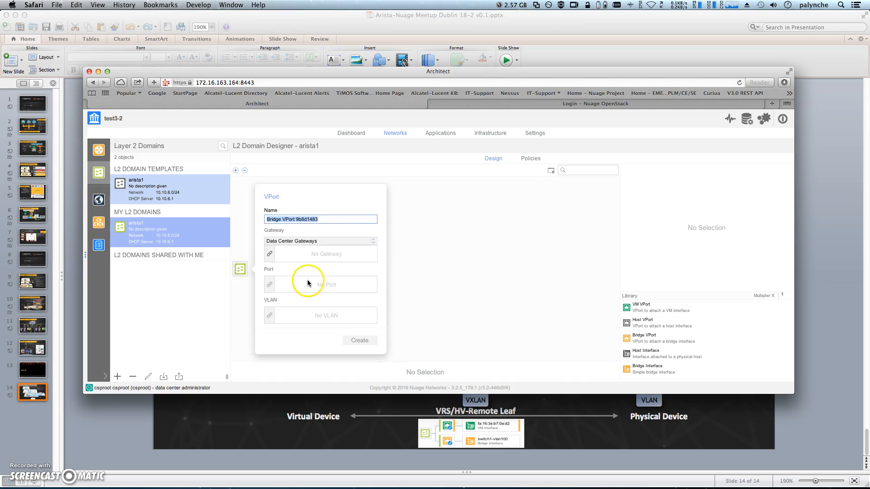
pyautogui.click(270, 255)
pyautogui.doubleClick(349, 264)
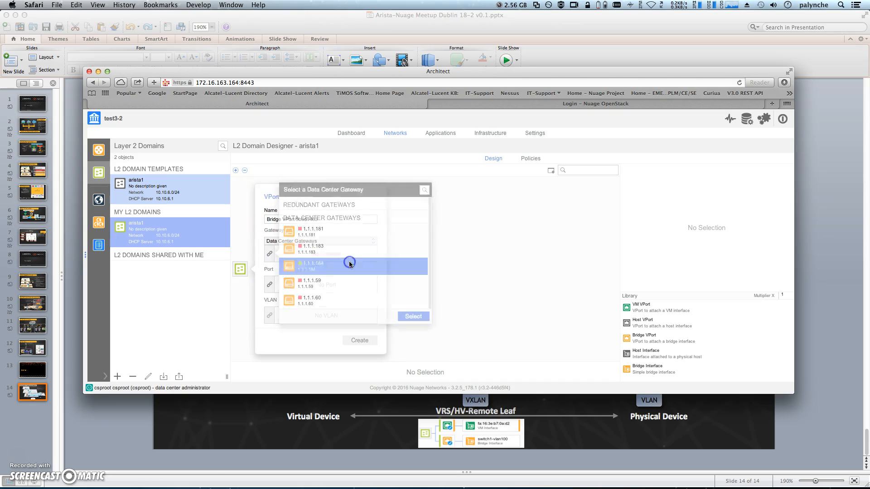
# Assign port switch2::Ethernet1 and VLAN 100 to the Bridge VPort, create it and select its bridge interface
pyautogui.click(270, 285)
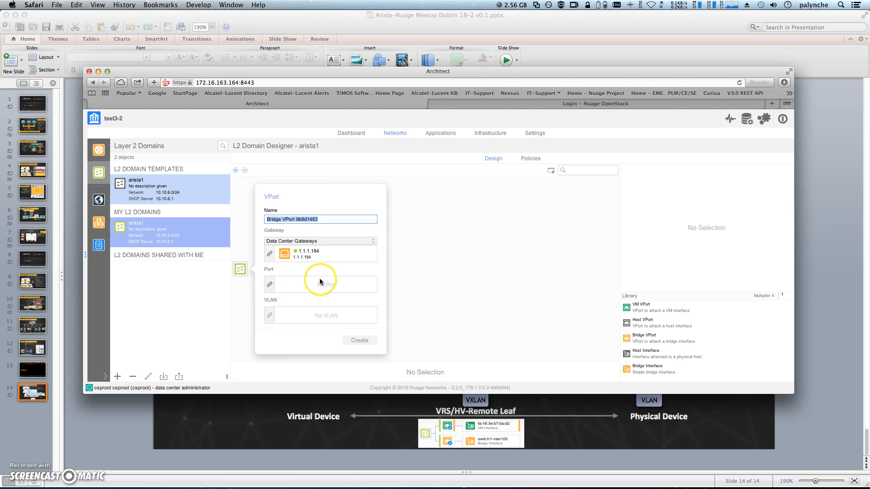
pyautogui.click(270, 285)
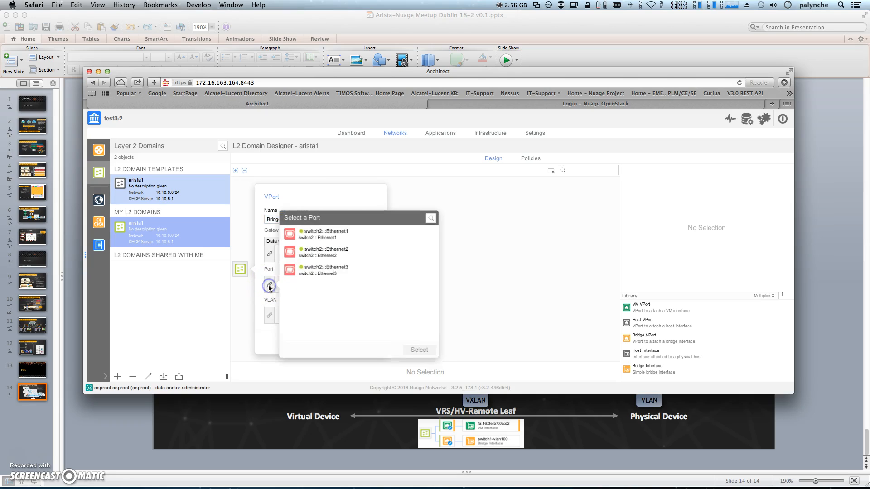
pyautogui.click(336, 235)
pyautogui.click(277, 310)
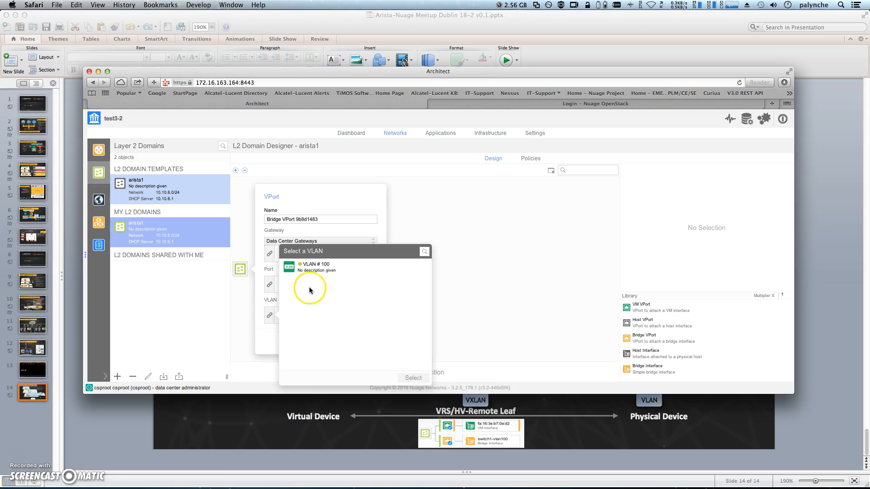
pyautogui.click(319, 269)
pyautogui.click(358, 341)
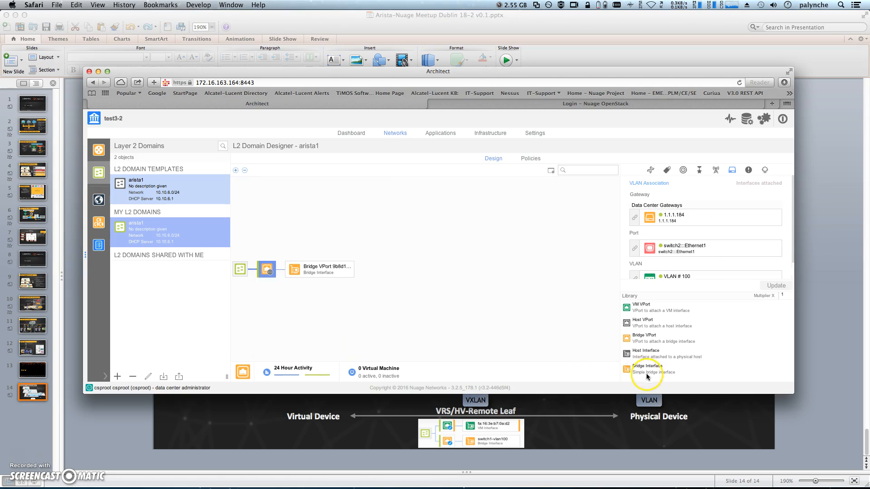
pyautogui.moveTo(648, 372)
pyautogui.mouseDown()
pyautogui.moveTo(573, 341)
pyautogui.moveTo(645, 372)
pyautogui.mouseUp()
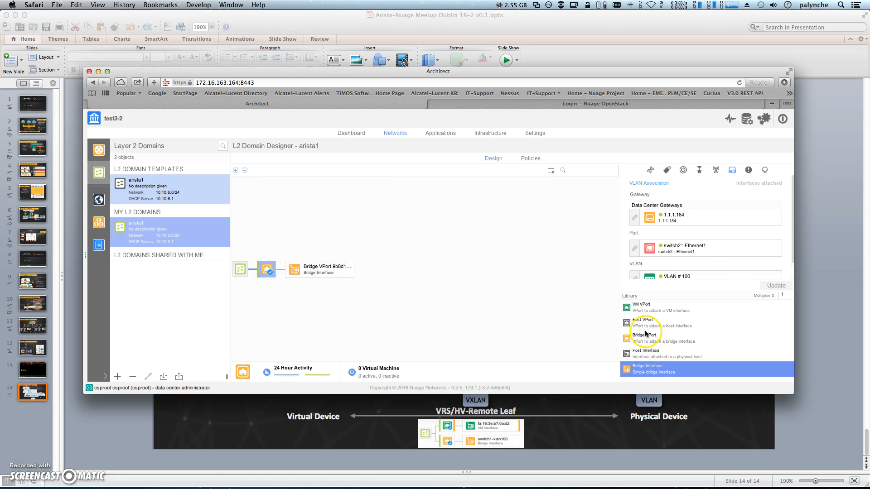
pyautogui.click(345, 266)
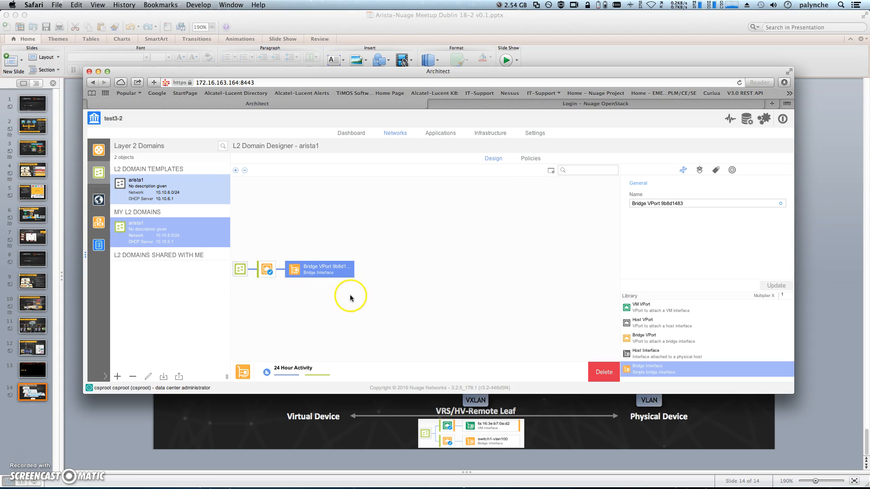
# Create an enabled ingress security policy any2any for arista1 that forwards IP and non-IP traffic by default and allows source address spoofing
pyautogui.click(531, 160)
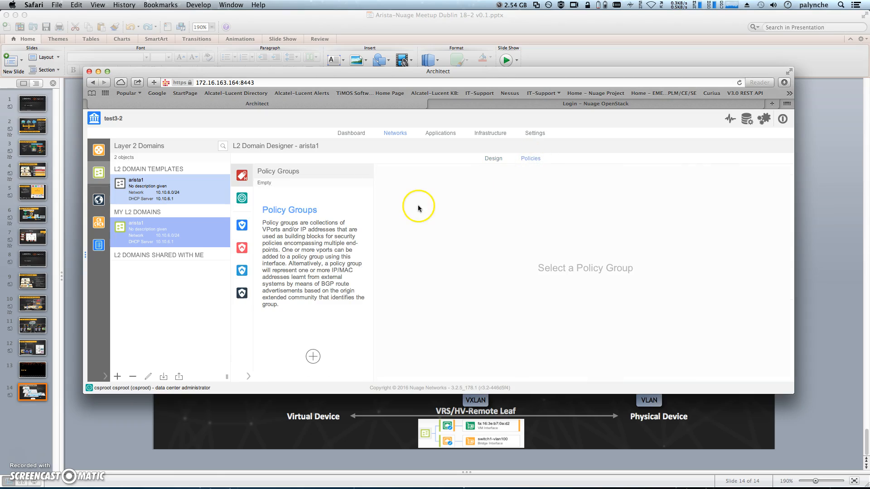
pyautogui.click(242, 224)
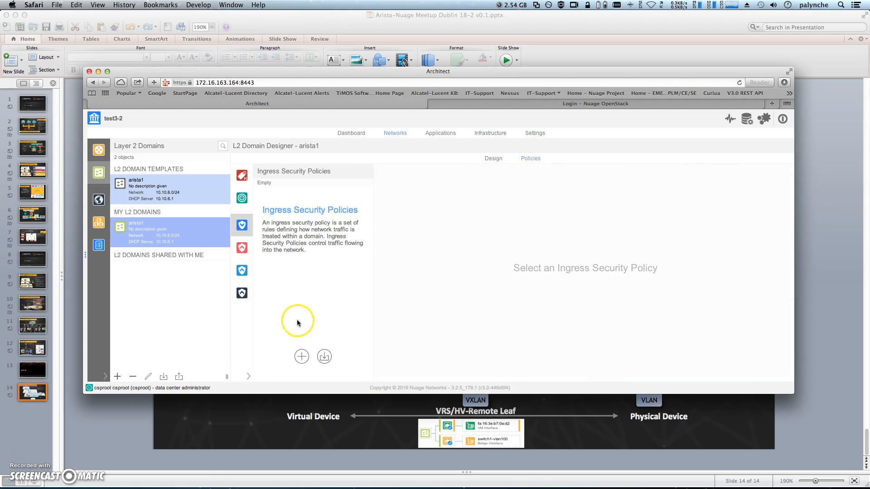
pyautogui.click(301, 355)
pyautogui.click(365, 269)
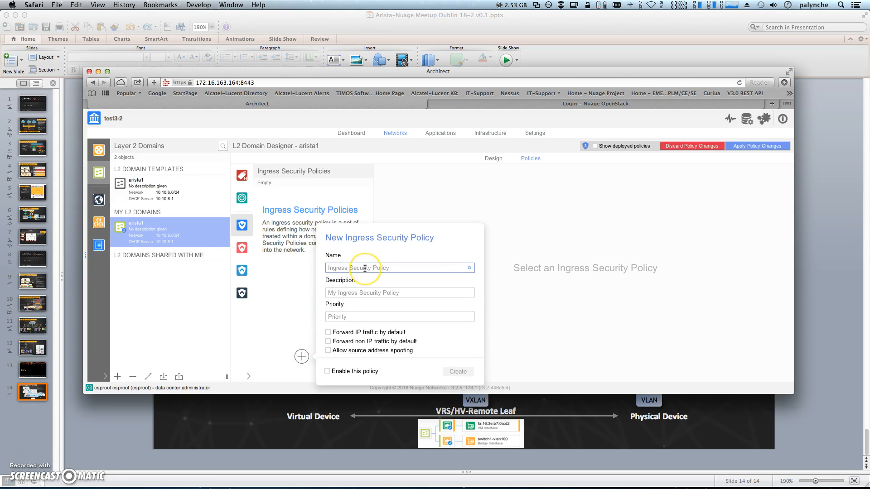
pyautogui.write('any')
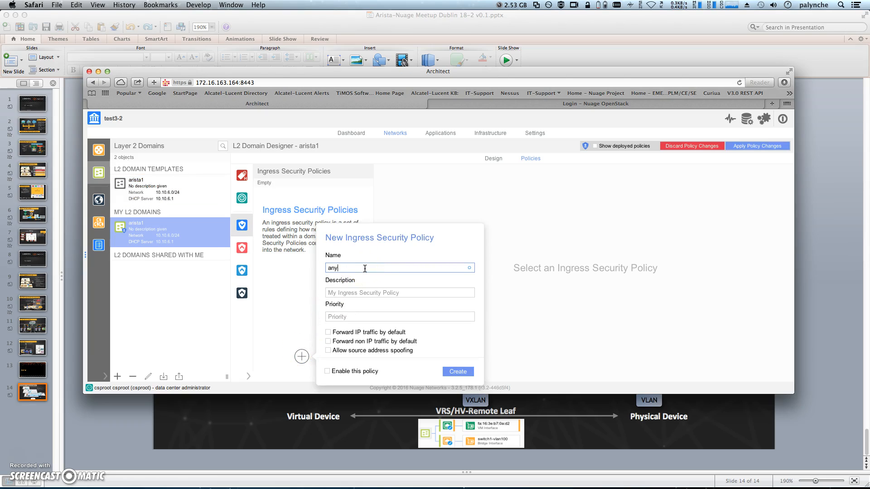
pyautogui.write('2any')
pyautogui.click(329, 333)
pyautogui.click(328, 341)
pyautogui.click(328, 351)
pyautogui.click(335, 371)
pyautogui.click(455, 371)
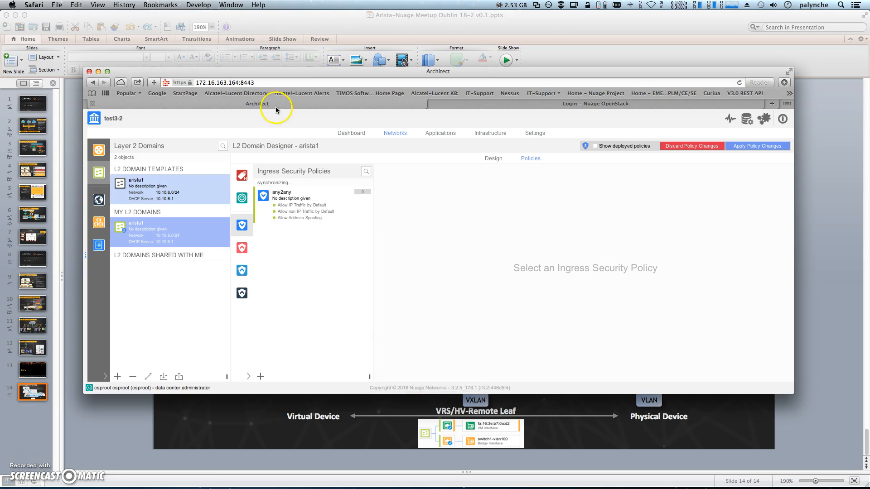
# Create an enabled egress security policy any2any forwarding IP and non-IP traffic by default, apply the policy changes and return to the domain design
pyautogui.click(242, 248)
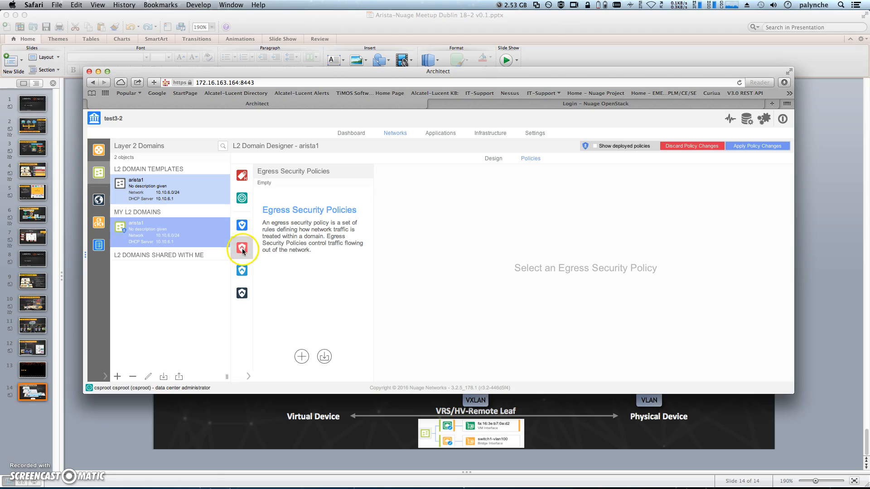
pyautogui.click(301, 356)
pyautogui.write('any2any')
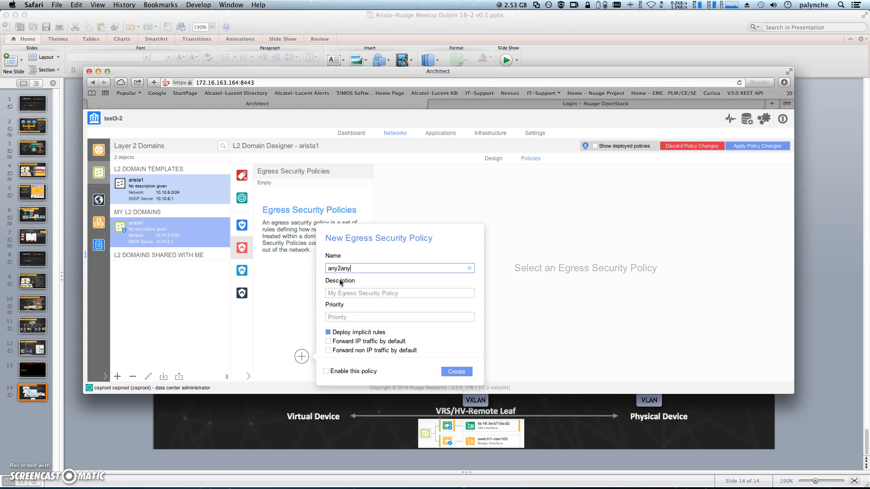
pyautogui.click(338, 341)
pyautogui.click(338, 350)
pyautogui.click(337, 371)
pyautogui.click(453, 372)
pyautogui.click(741, 148)
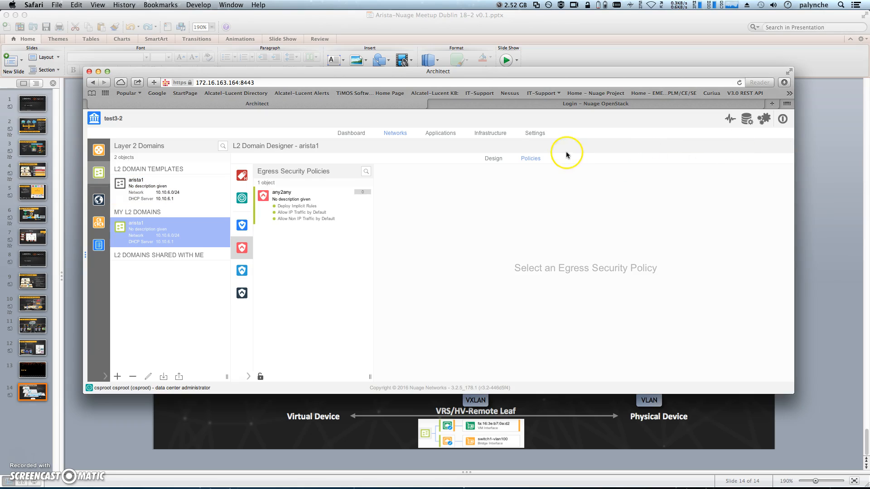
pyautogui.click(494, 159)
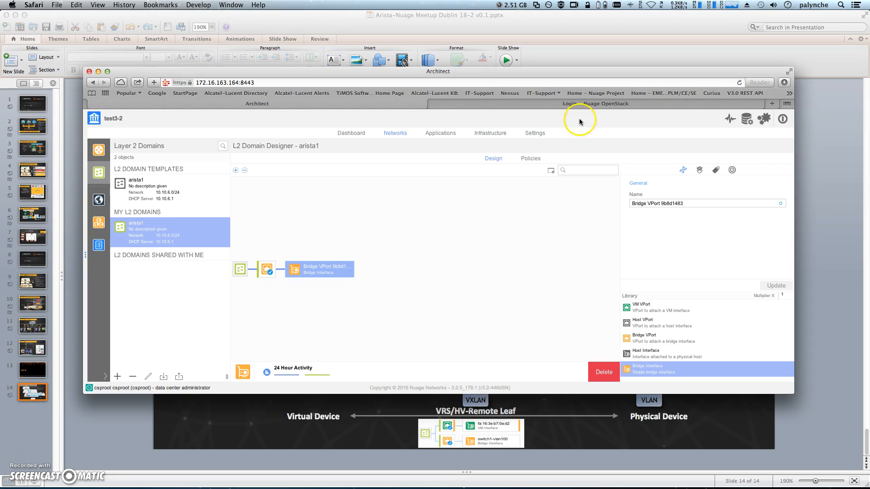
# Switch to the OpenStack dashboard and log in as admin with the account password
pyautogui.click(583, 105)
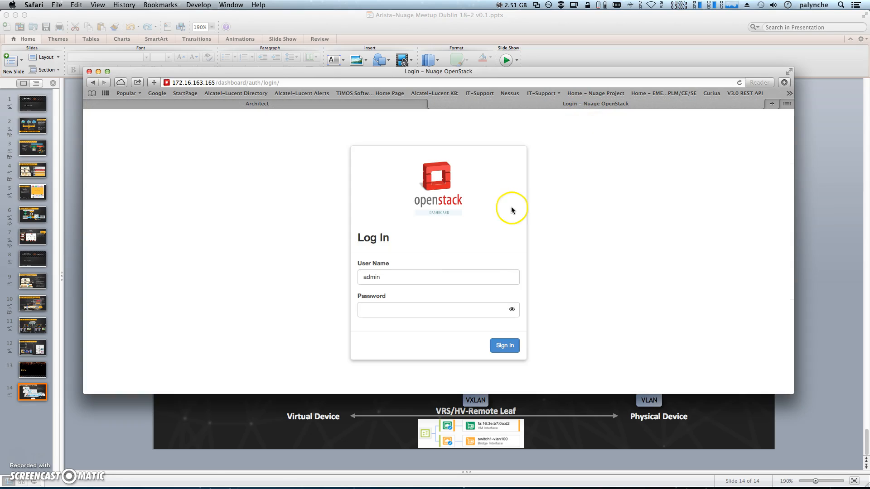
pyautogui.click(444, 271)
pyautogui.click(427, 294)
pyautogui.click(506, 349)
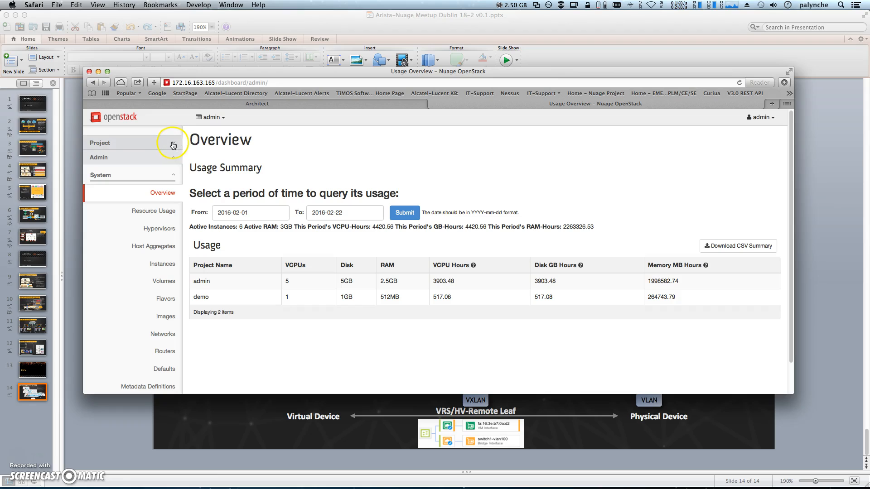
# Open the list of networks for the admin project
pyautogui.click(173, 157)
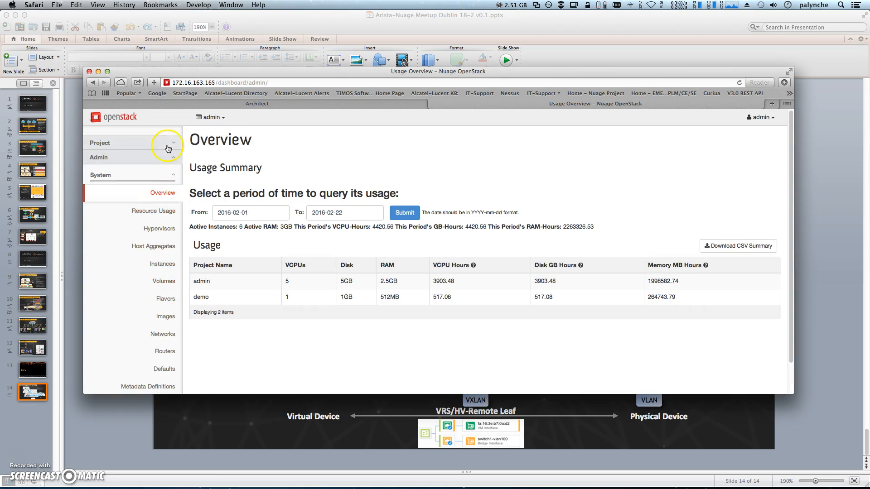
pyautogui.click(173, 159)
pyautogui.click(174, 143)
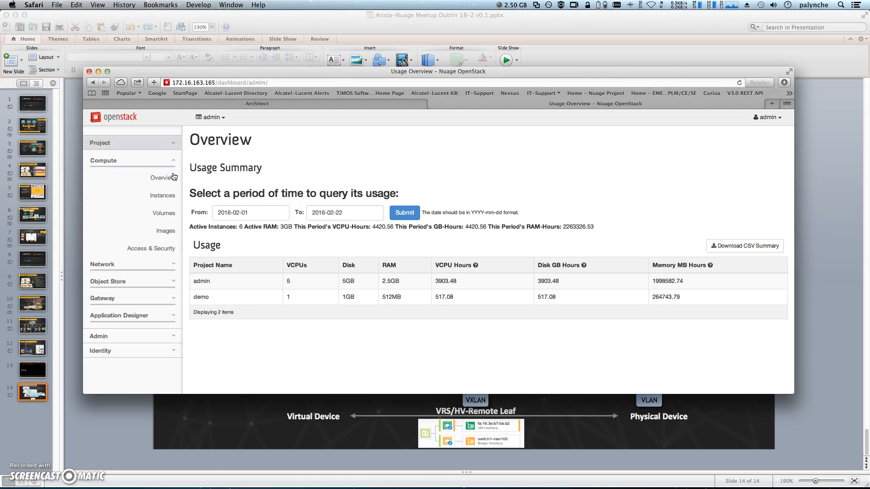
pyautogui.click(167, 266)
pyautogui.click(165, 214)
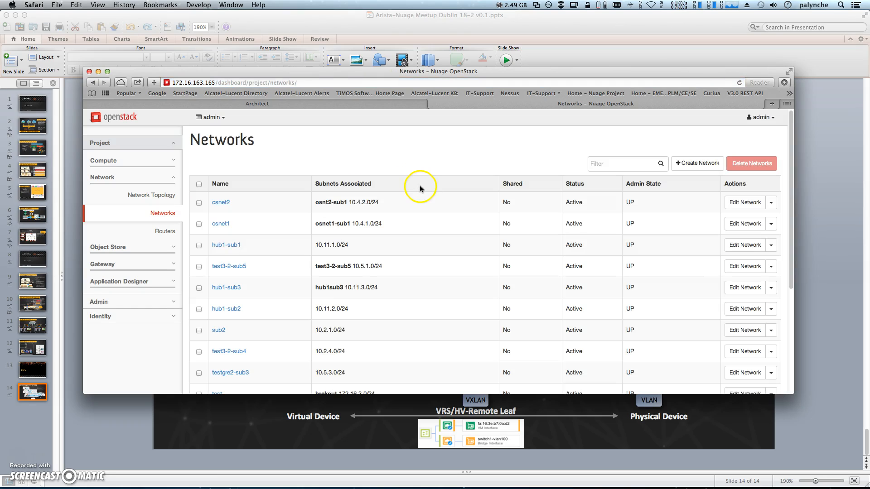
# Start a new network named arista1 with a VSD Managed Subnet (Auto)
pyautogui.click(700, 168)
pyautogui.write('arista1')
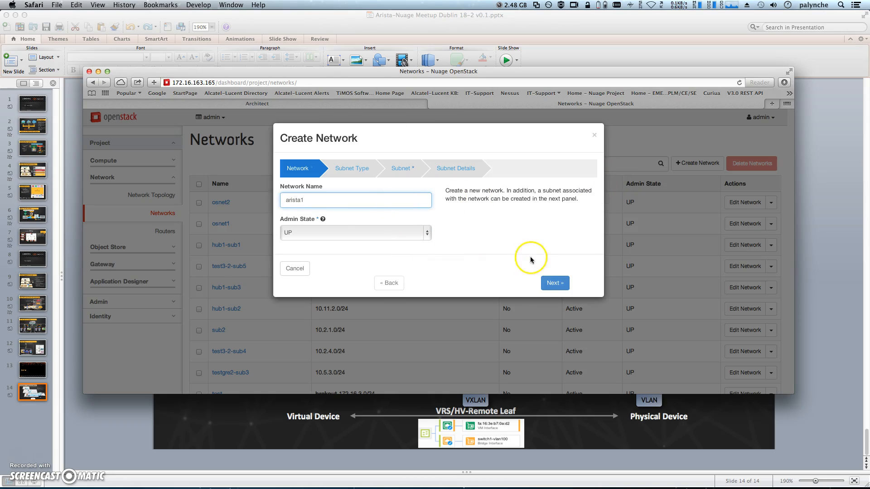
pyautogui.click(555, 283)
pyautogui.click(371, 219)
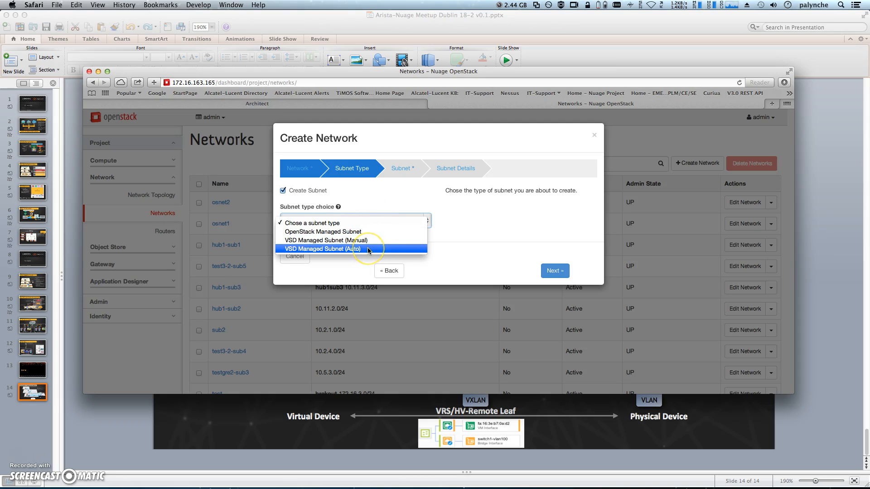
pyautogui.click(369, 249)
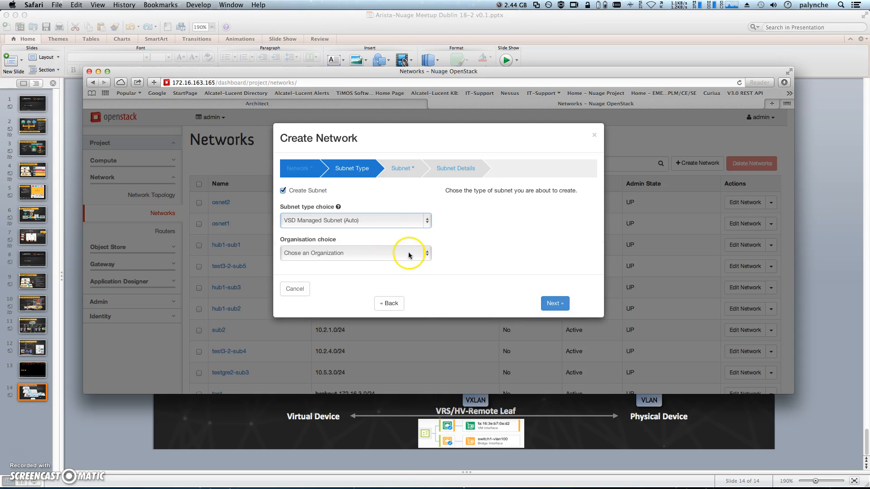
# Assign the subnet to organisation test3-2 and L2 domain arista1, and create the network with the default subnet details
pyautogui.click(409, 253)
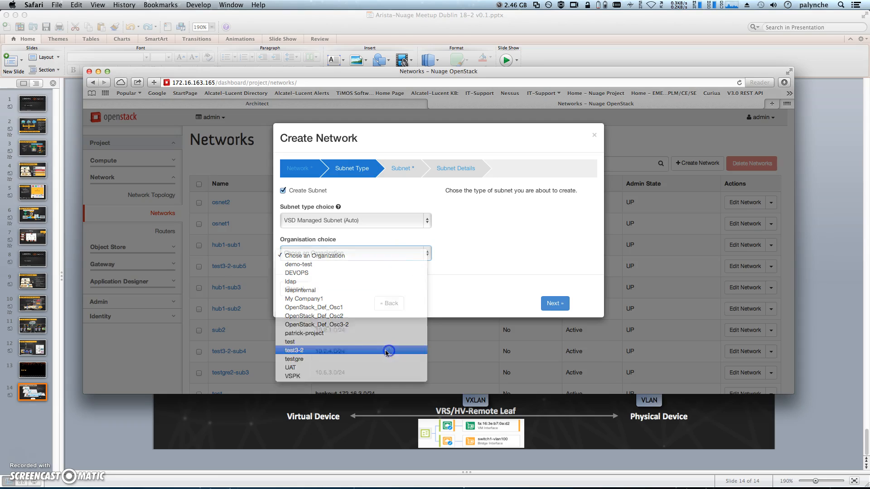
pyautogui.click(388, 351)
pyautogui.click(392, 286)
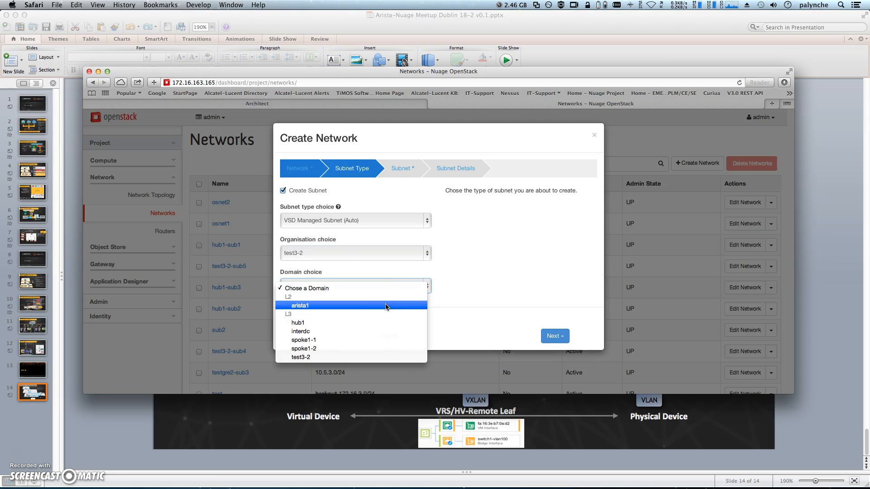
pyautogui.click(387, 305)
pyautogui.click(554, 336)
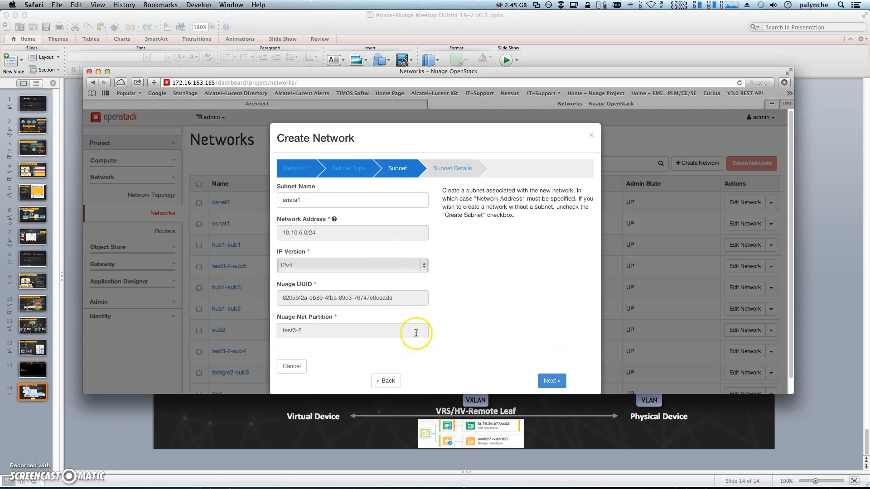
pyautogui.click(549, 382)
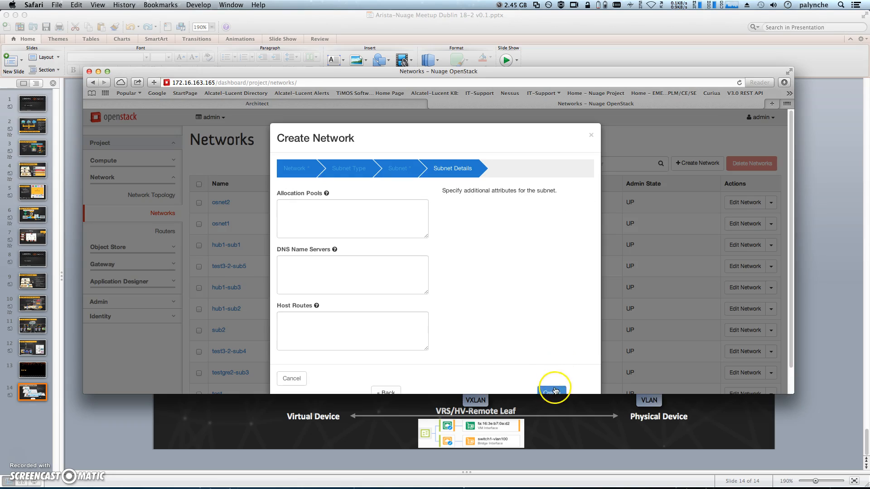
pyautogui.click(554, 392)
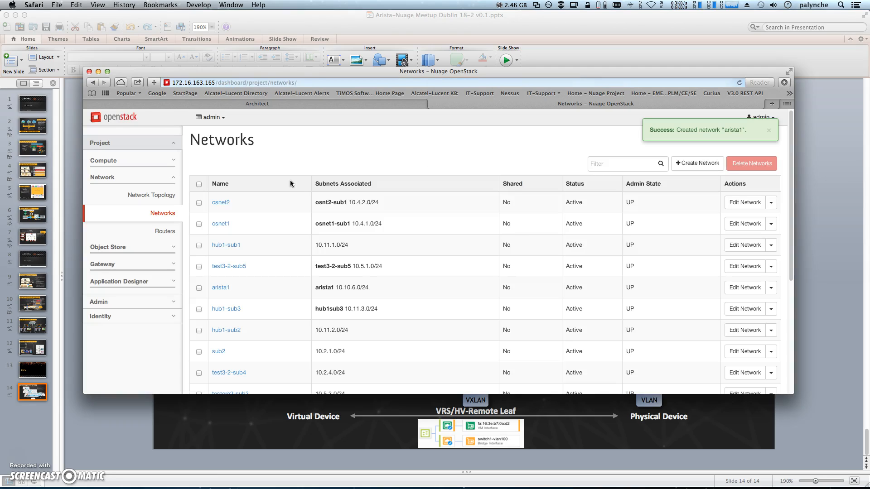
# Open the list of compute instances for the admin project
pyautogui.click(172, 144)
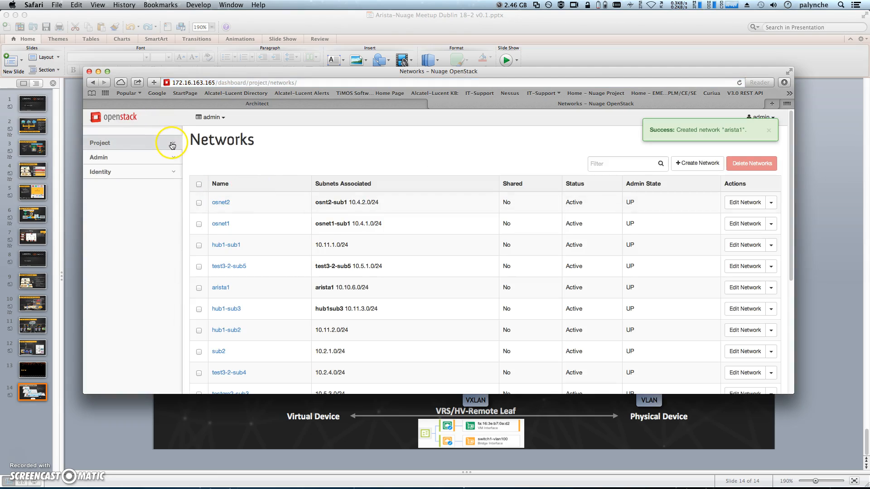
pyautogui.click(170, 163)
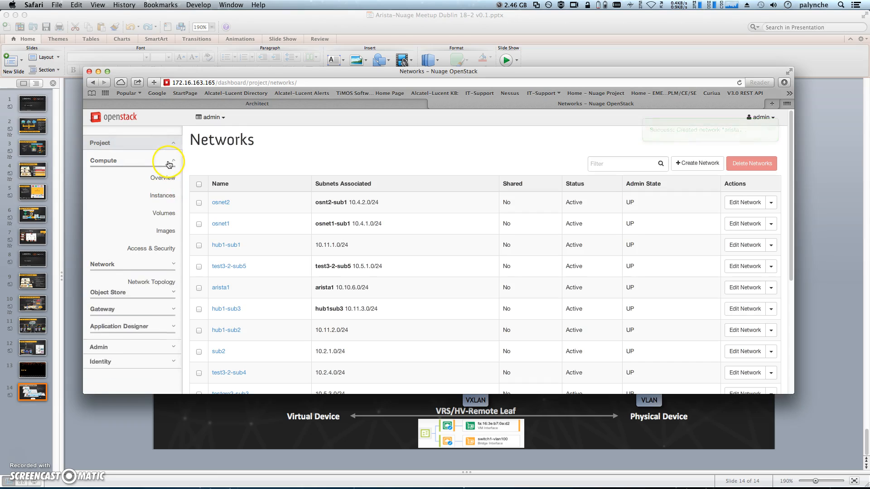
pyautogui.click(164, 195)
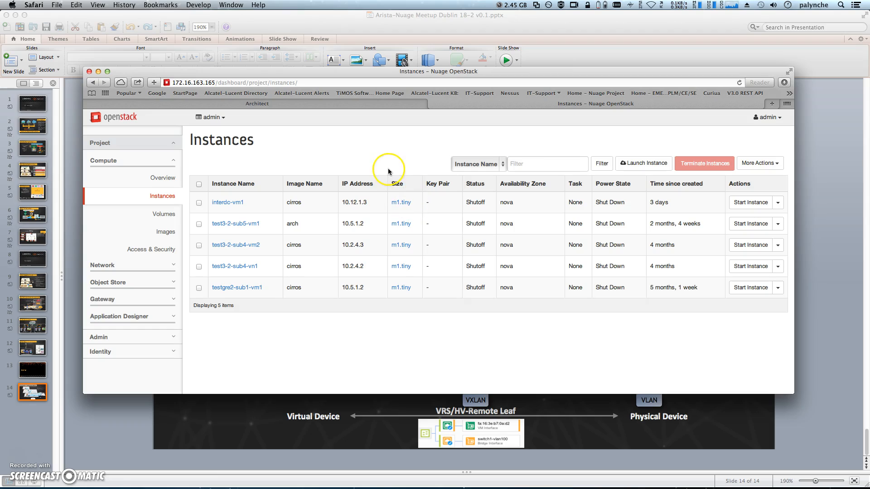
# Set up a new m1.tiny instance named arista1-vm1 that boots from the cirros image
pyautogui.click(640, 164)
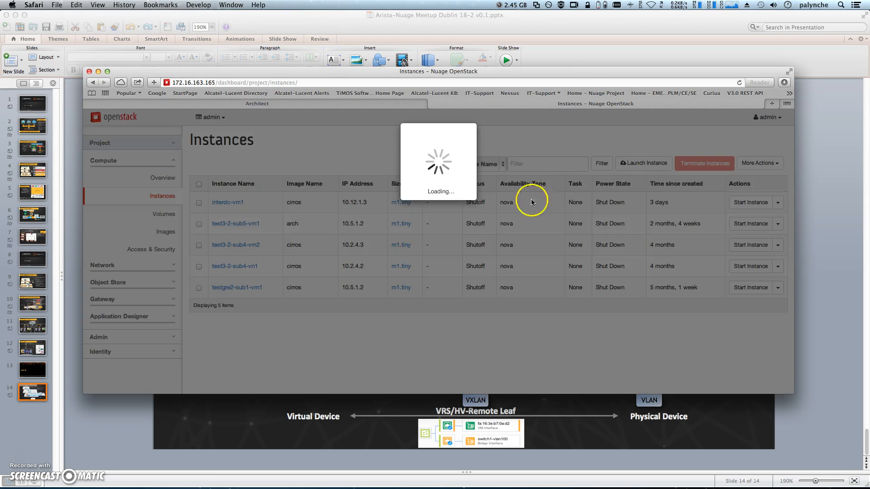
pyautogui.click(357, 249)
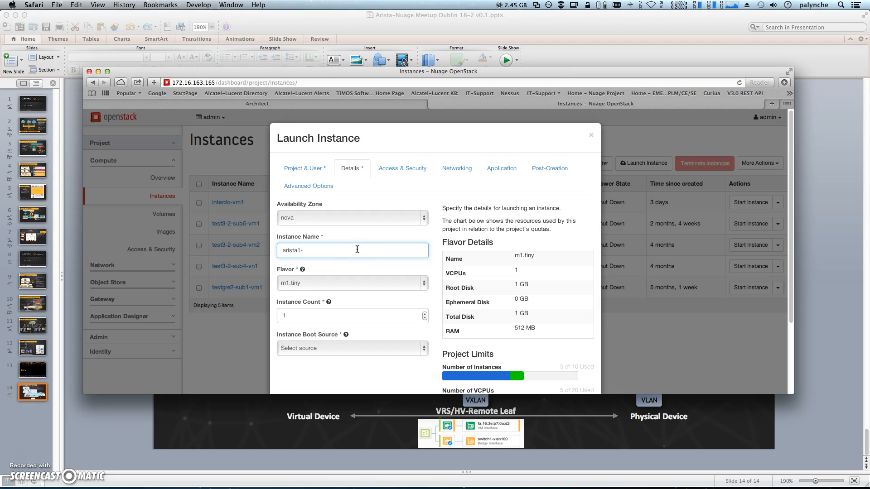
pyautogui.scroll(-5, 410, 335)
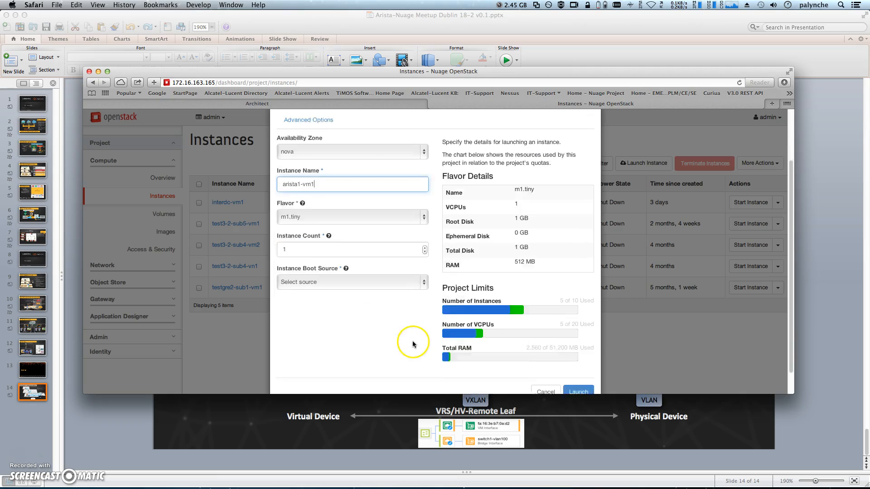
pyautogui.click(411, 263)
pyautogui.click(398, 273)
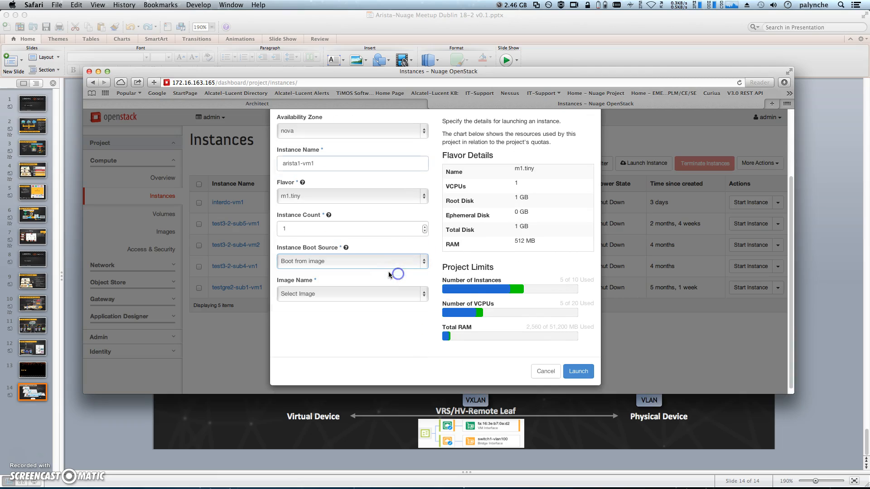
pyautogui.click(388, 294)
pyautogui.click(389, 314)
pyautogui.scroll(4, 430, 293)
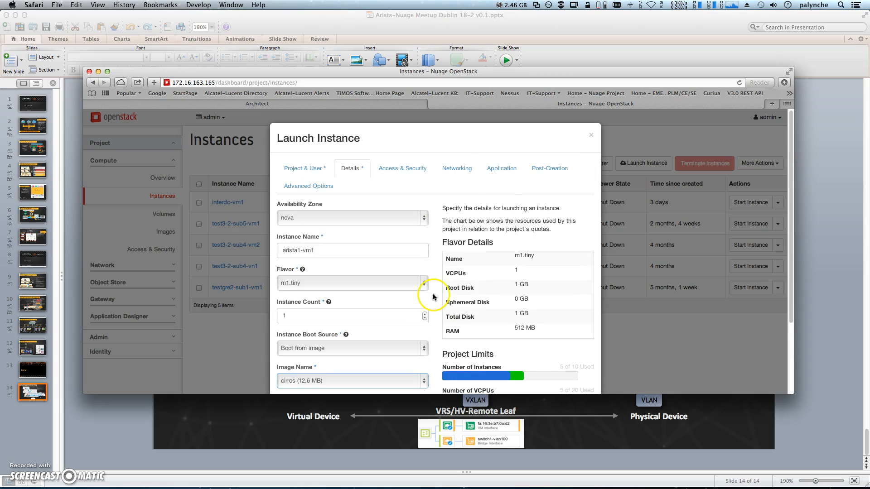
# Attach the new instance to the arista1 network and launch it
pyautogui.click(461, 174)
pyautogui.click(386, 262)
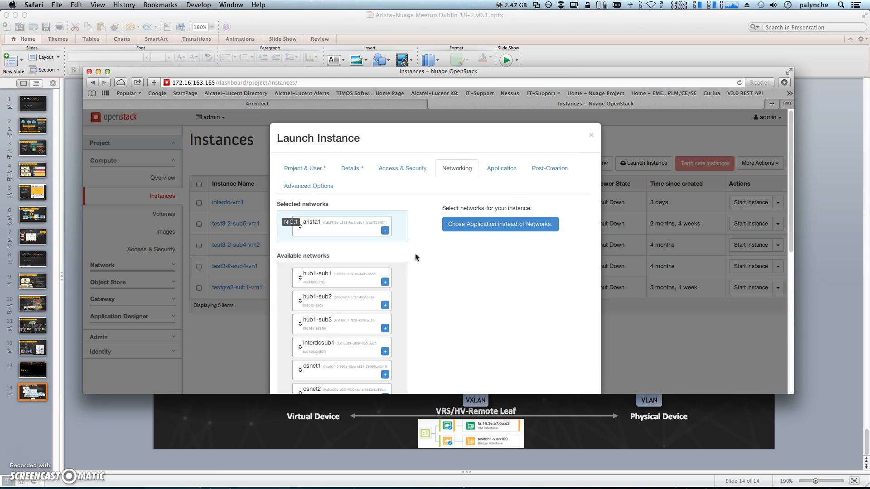
pyautogui.scroll(-10, 458, 240)
pyautogui.click(579, 365)
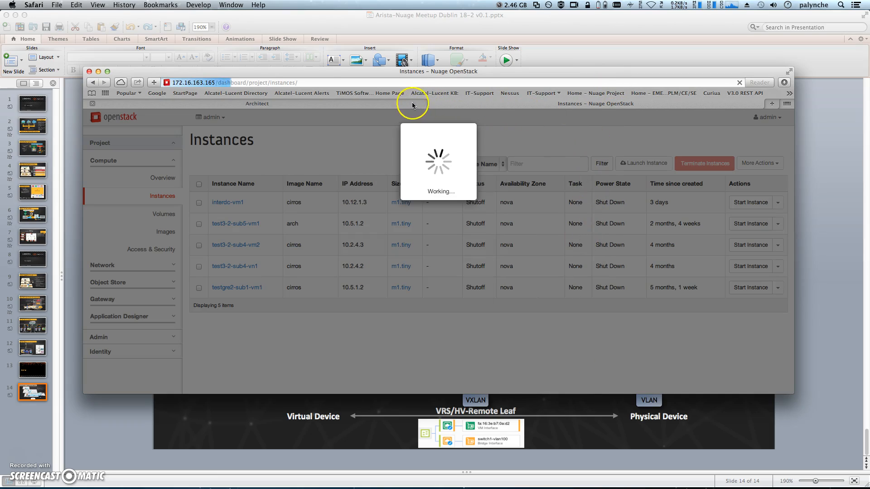
# View the arista1 domain design in Nuage Architect and switch to the cvx session in Terminal, placing its window beside the diagram
pyautogui.click(406, 104)
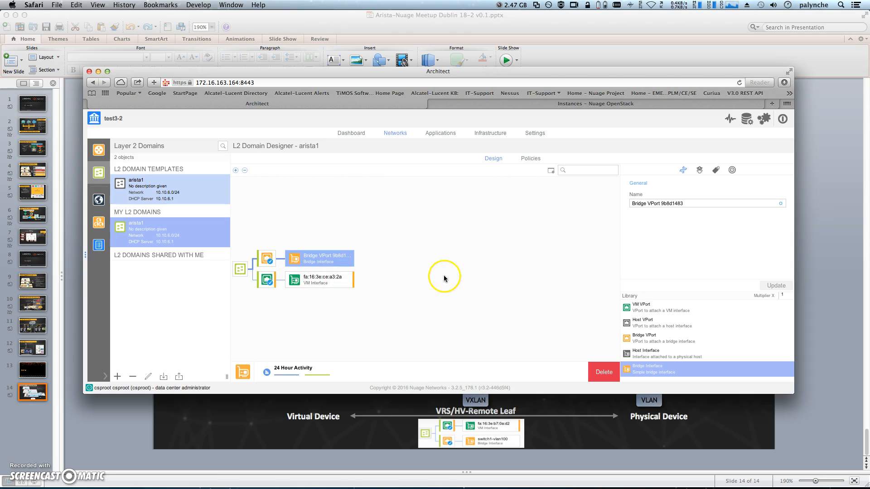
pyautogui.click(382, 474)
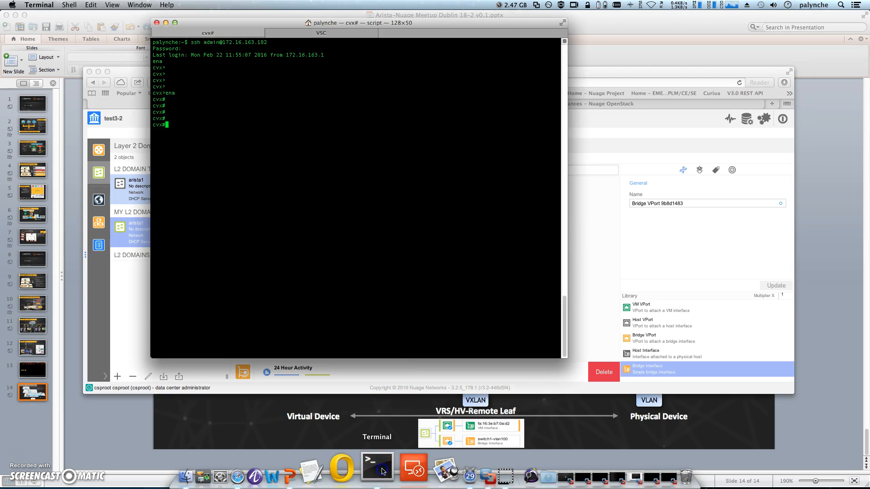
pyautogui.moveTo(401, 26); pyautogui.dragTo(597, 63)
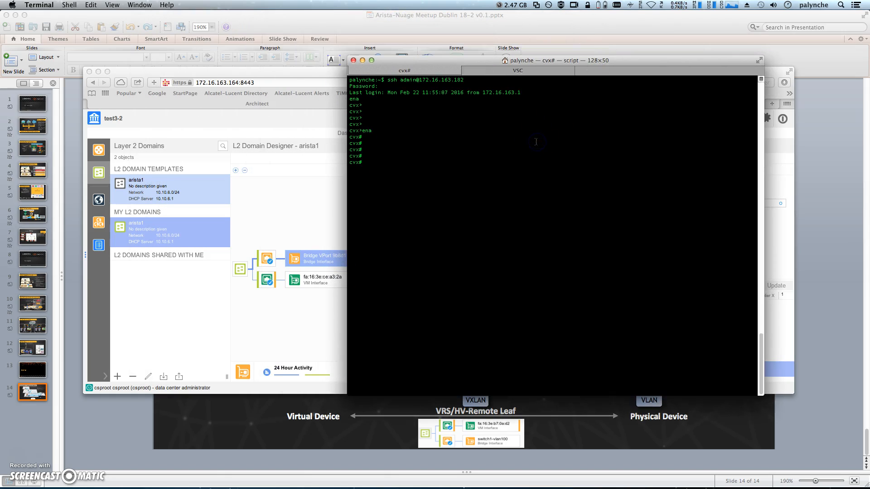
# Look up the sh hsc physical options on cvx and run sh hsc physical port to list the port VLAN bindings
pyautogui.write('sh hsc physical')
pyautogui.press('Return')
pyautogui.press('Up')
pyautogui.write('??')
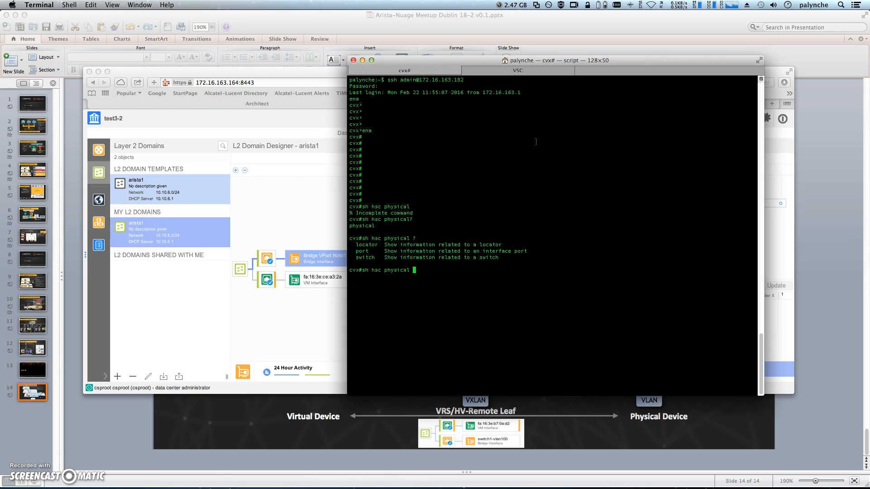
pyautogui.write('port')
pyautogui.press('Return')
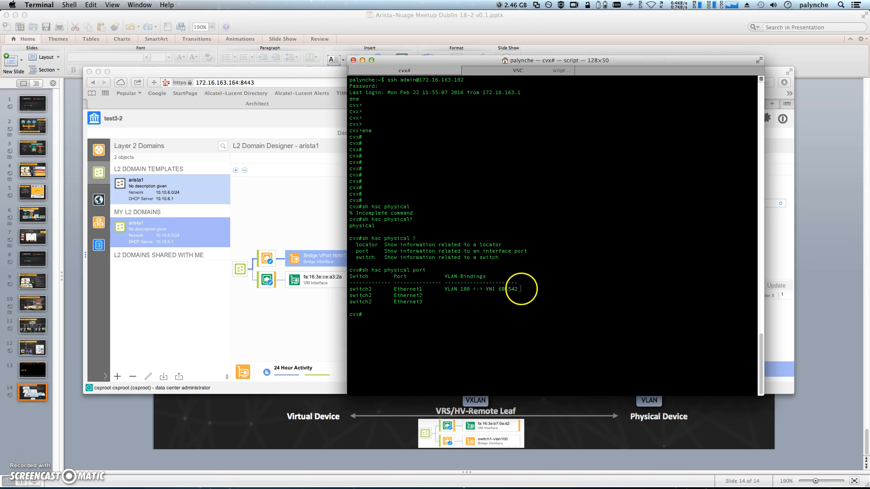
# Highlight the VLAN-to-VNI binding of switch2 Ethernet1 and its VNI number in the output
pyautogui.moveTo(519, 287); pyautogui.dragTo(346, 290)
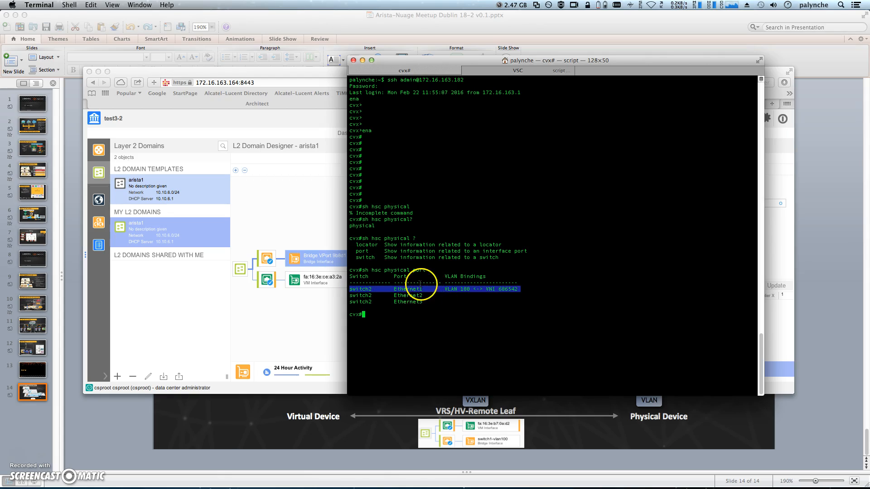
pyautogui.click(487, 289)
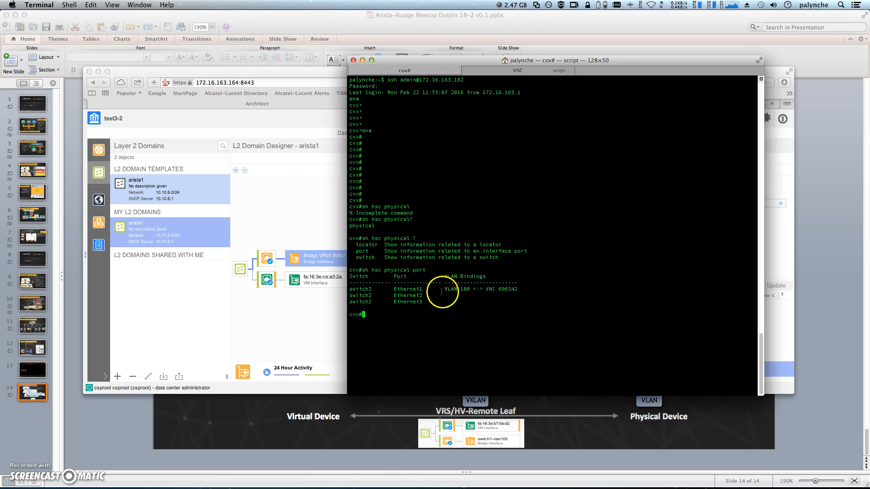
pyautogui.moveTo(442, 289); pyautogui.dragTo(507, 290)
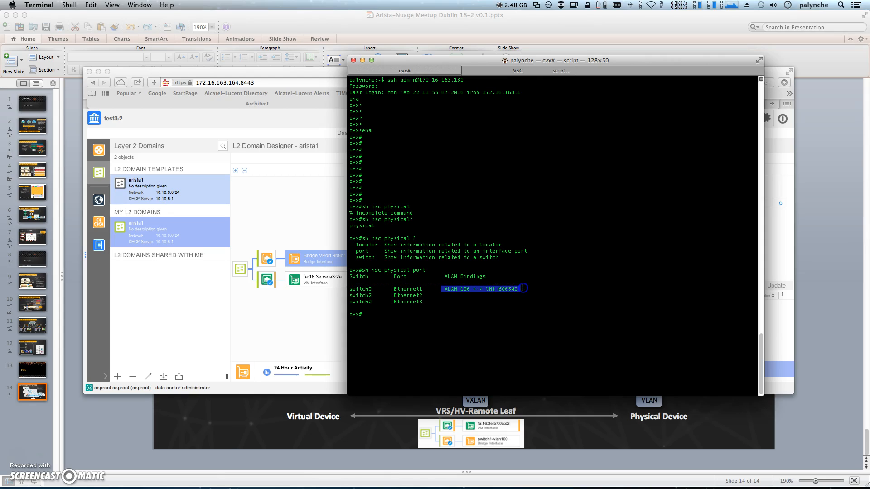
pyautogui.click(521, 289)
pyautogui.moveTo(506, 290); pyautogui.dragTo(495, 289)
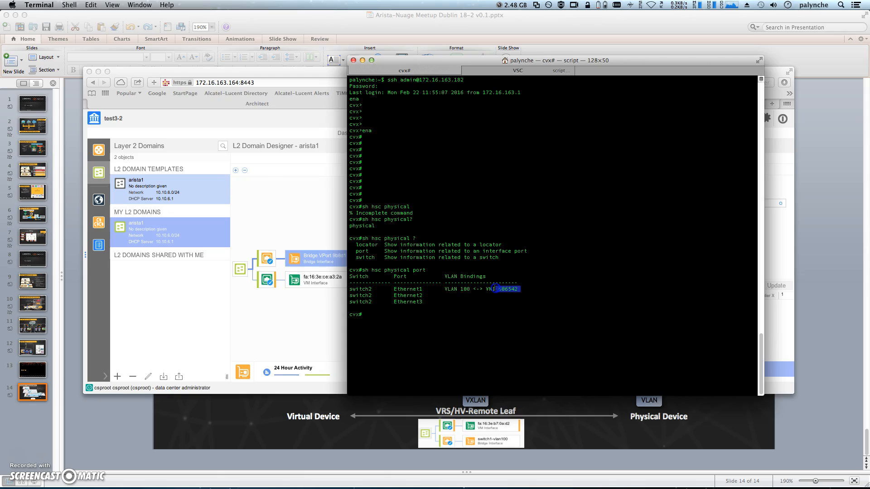
# Switch to the VSC session and list its services with show service service-using
pyautogui.click(511, 72)
pyautogui.press('Return')
pyautogui.press('Return')
pyautogui.press('Return')
pyautogui.write('show service')
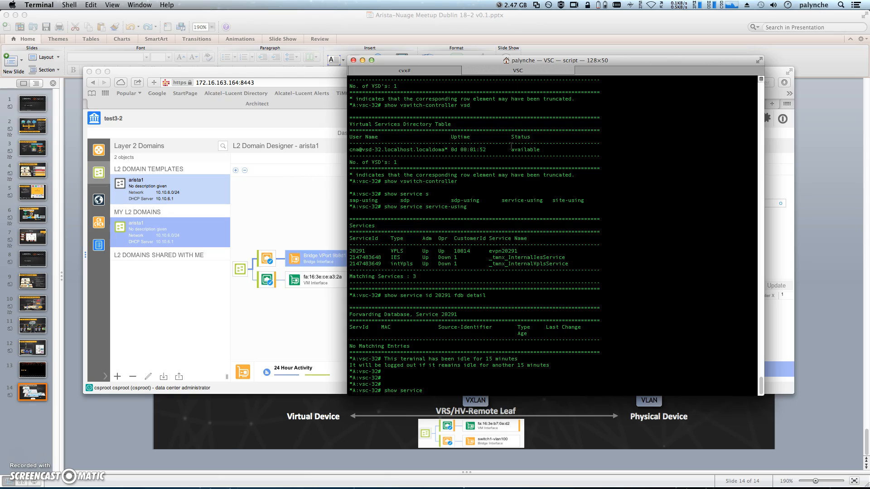
pyautogui.write(' se')
pyautogui.press('Tab')
pyautogui.press('Return')
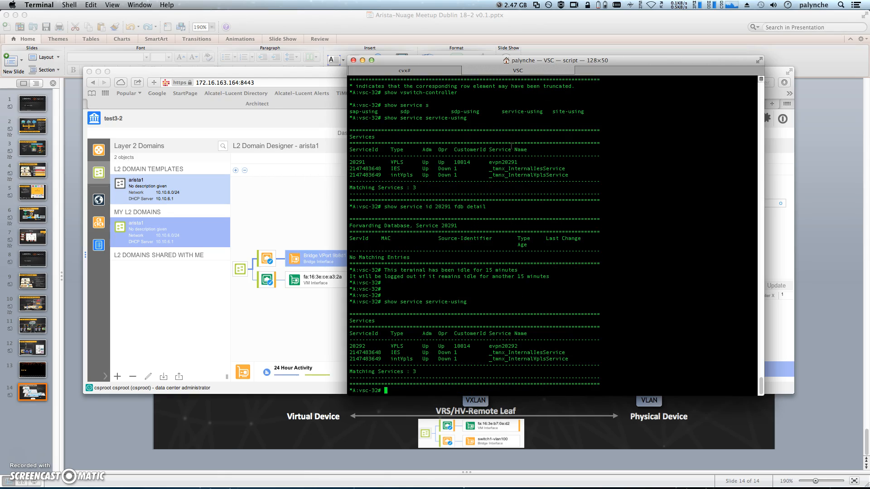
# Run show service id 20292 sdp to list the service destination points, and return to the cvx session
pyautogui.write('show service id 20292 sdp')
pyautogui.press('Return')
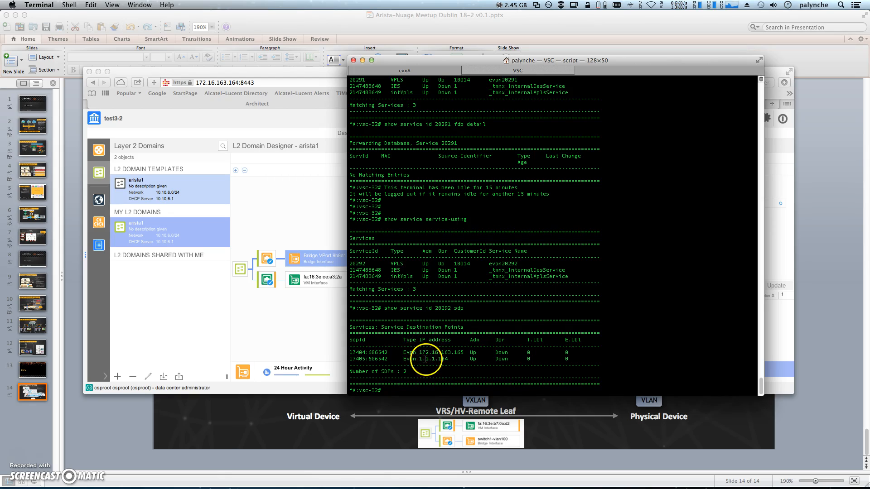
pyautogui.click(436, 71)
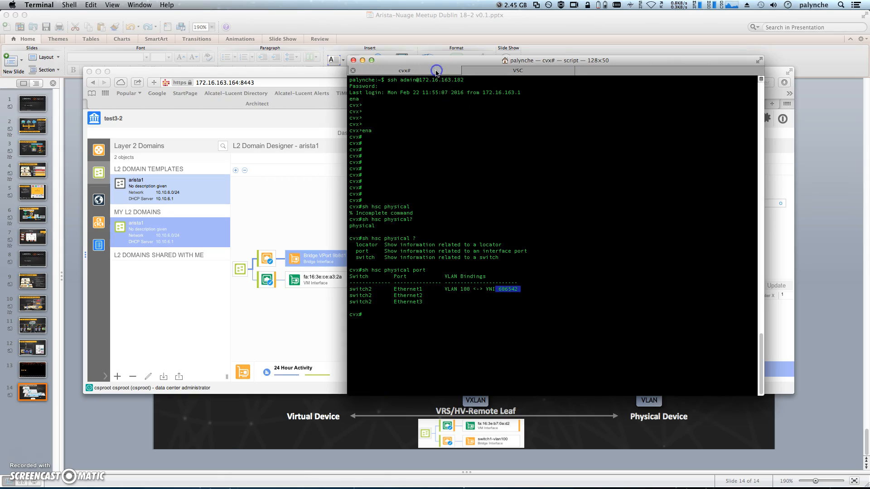
pyautogui.click(502, 153)
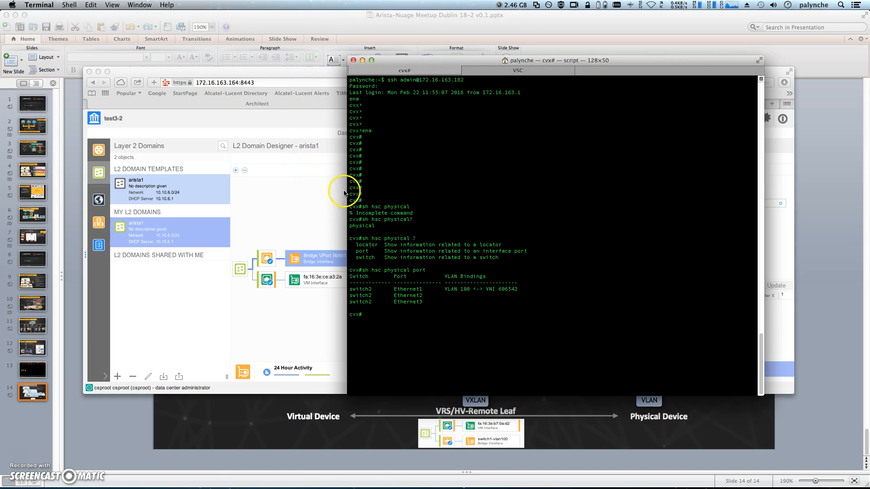
# Switch to the OpenStack dashboard and open the console of instance arista1-vm1
pyautogui.click(316, 185)
pyautogui.click(513, 104)
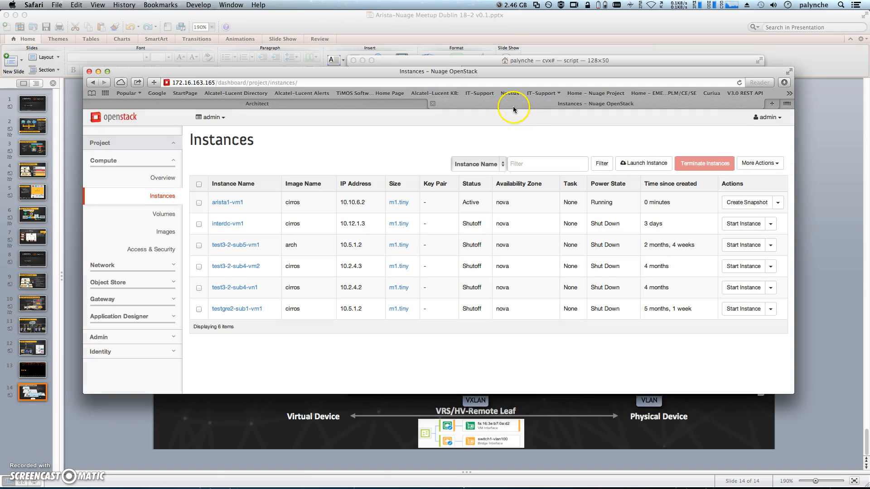
pyautogui.click(231, 203)
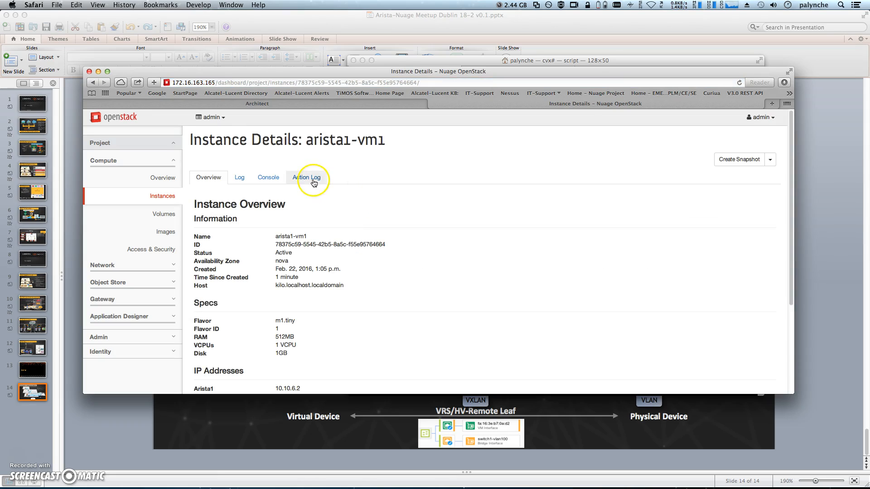
pyautogui.click(272, 178)
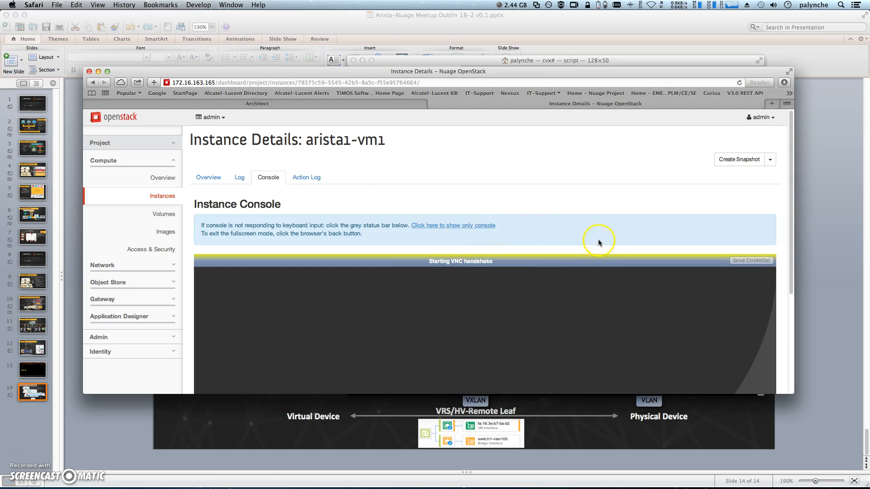
# Show only the console of arista1-vm1 and log in to the VM as cirros with the account password
pyautogui.click(456, 225)
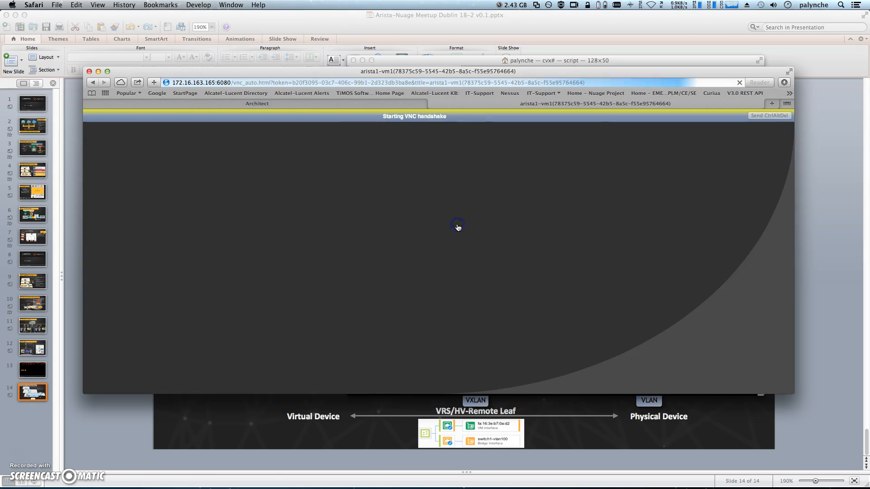
pyautogui.click(380, 102)
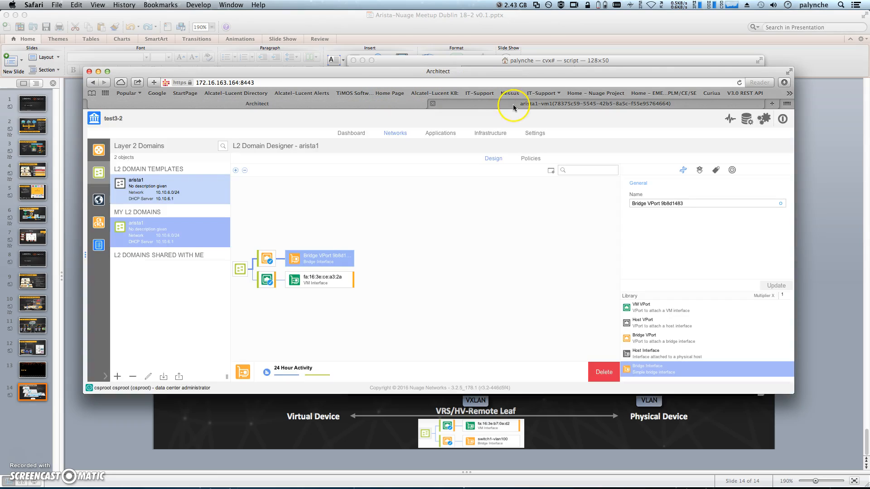
pyautogui.click(513, 104)
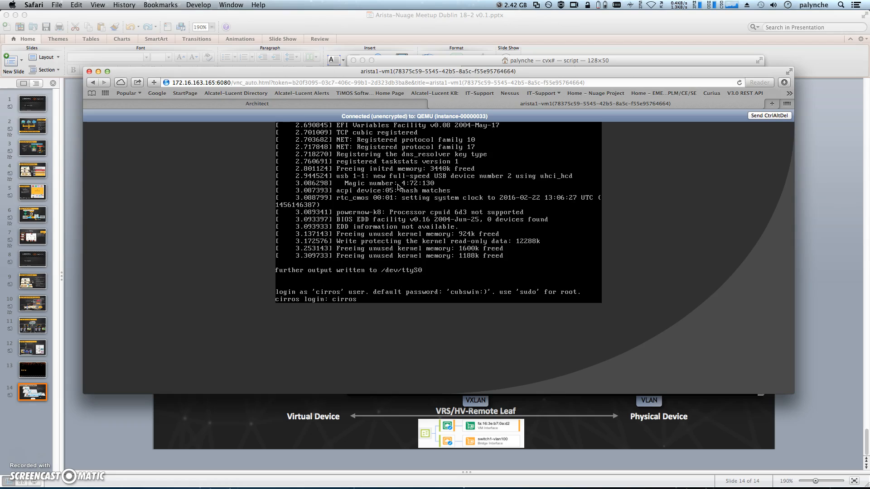
pyautogui.press('Return')
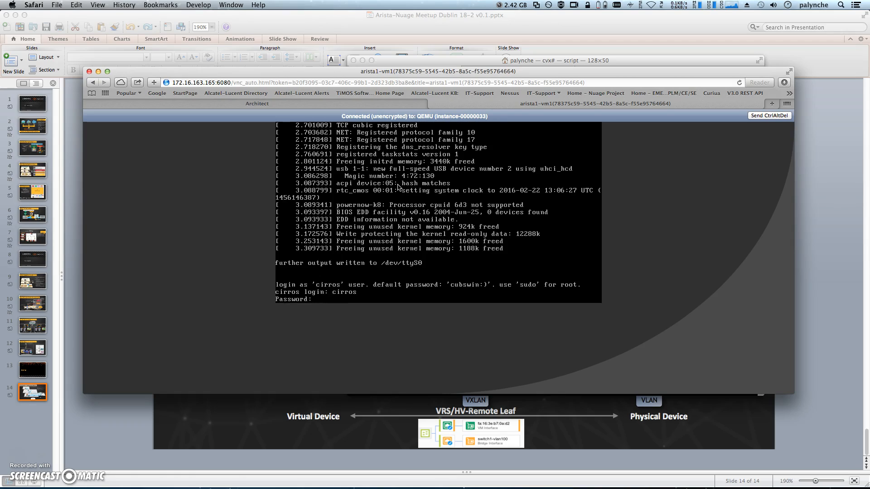
pyautogui.press('Return')
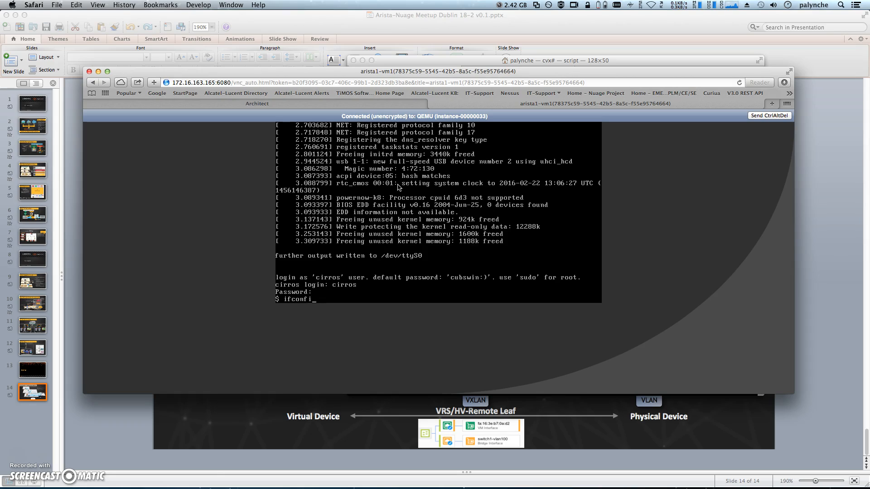
# Run ifconfig in the VM to check the eth0 address, and switch to the PowerPoint slide Extending Cloud to Bare-metal Network
pyautogui.press('Return')
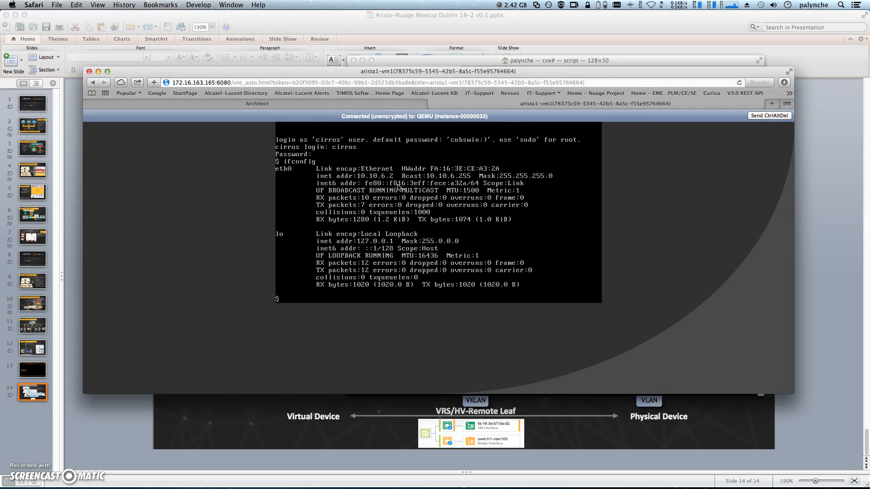
pyautogui.click(390, 176)
pyautogui.click(562, 413)
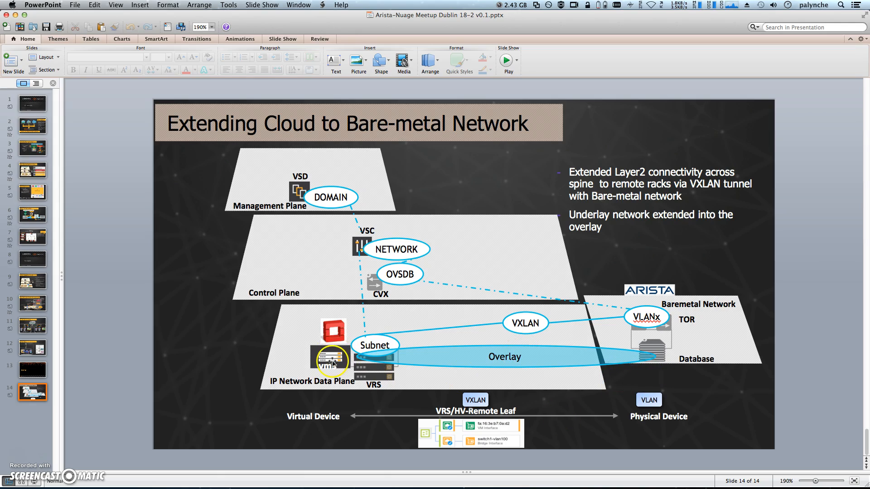